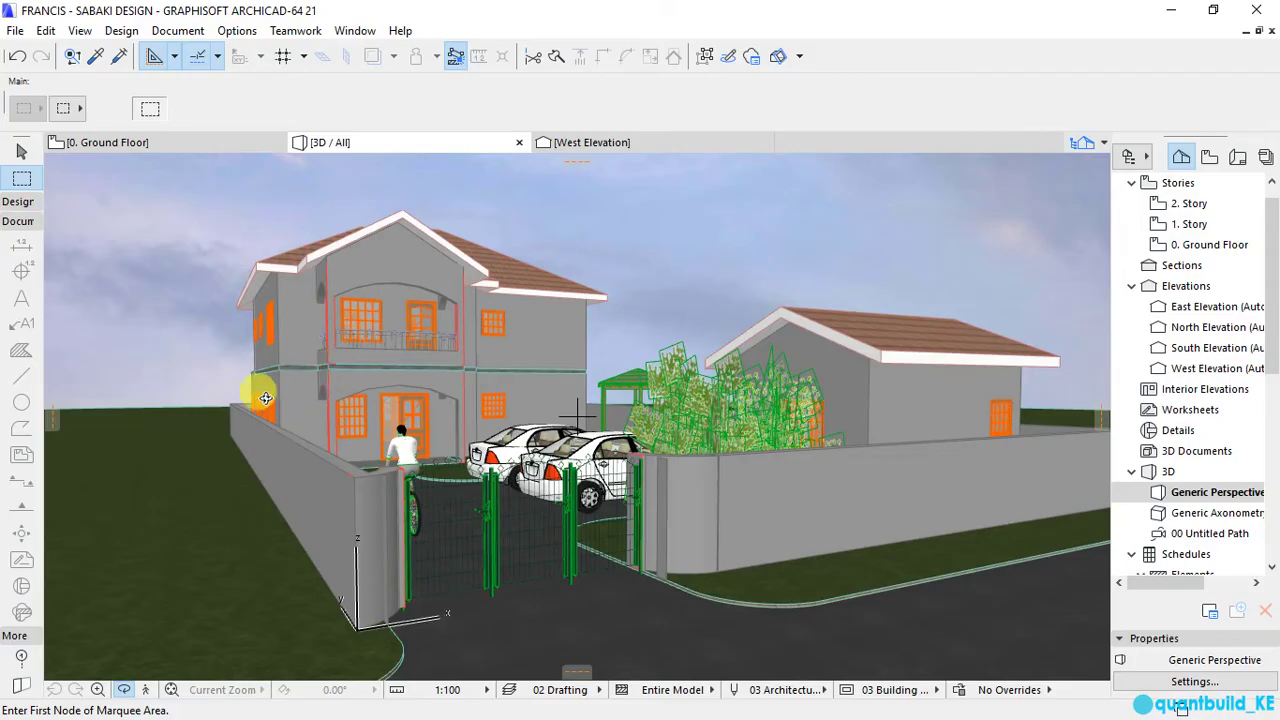
Step: Orbit the 3D view to look down over the gate
scroll(266, 393, "up", 3)
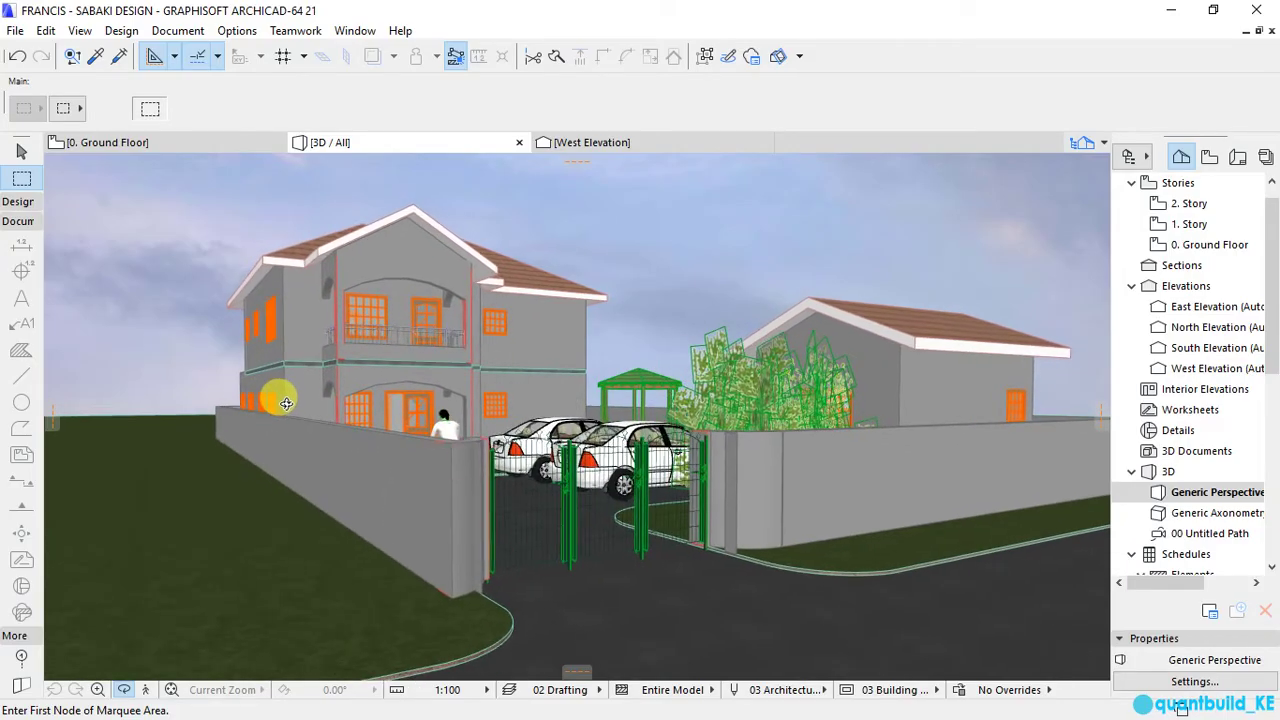
scroll(280, 400, "down", 3)
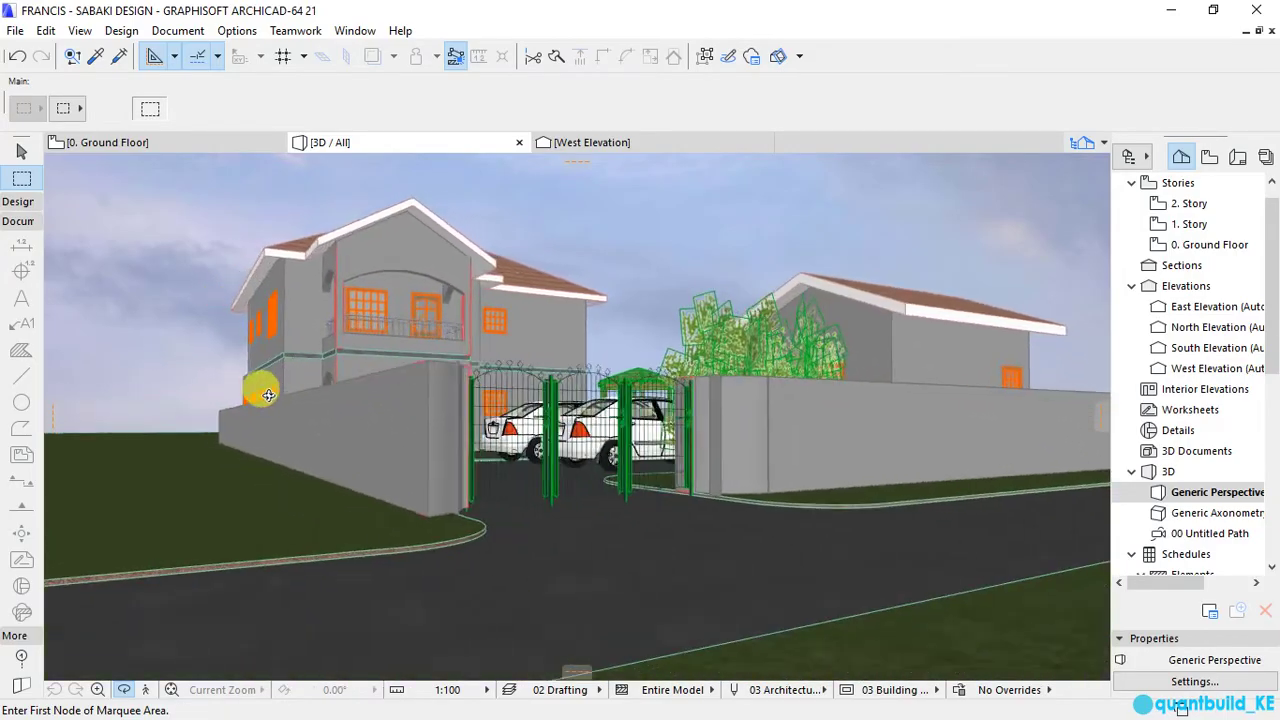
mouse_move(268, 395)
middle_mouse_down("shift")
mouse_move(186, 403)
mouse_move(223, 412)
mouse_move(263, 397)
middle_mouse_up("shift")
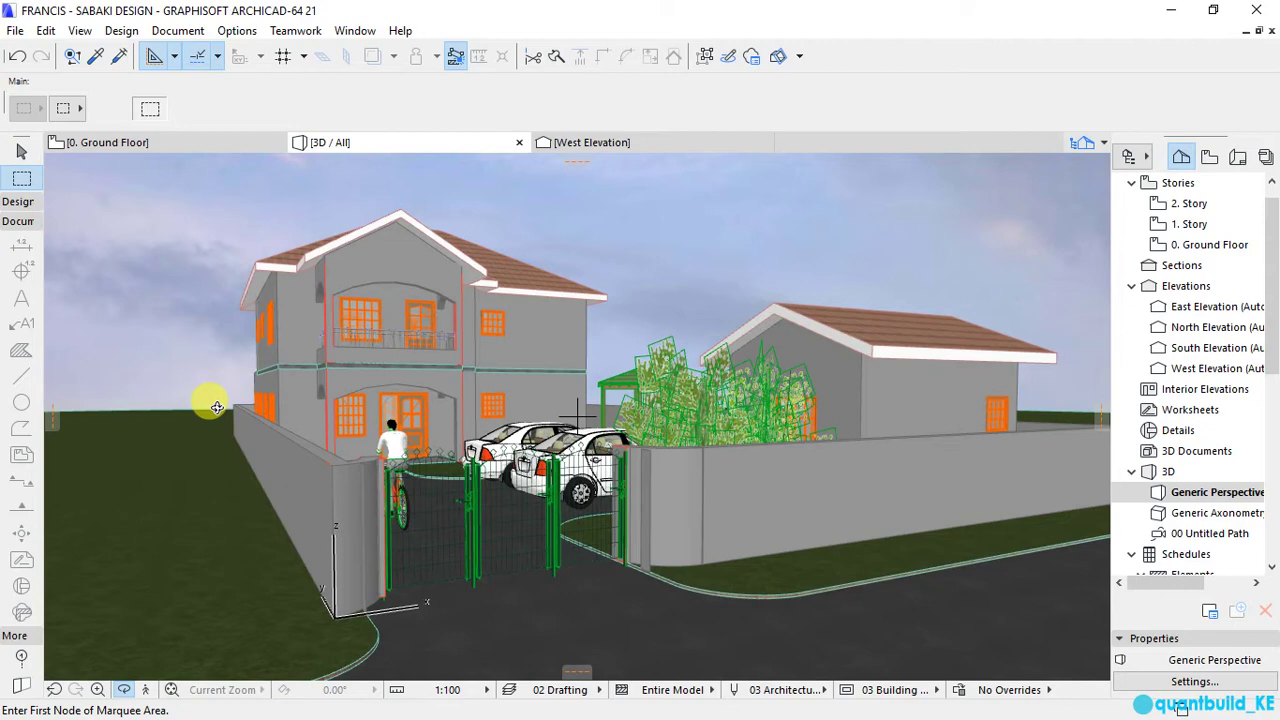
Step: Switch to the Ground Floor plan and zoom in on the Section 05 - 05 drawing
key("F2")
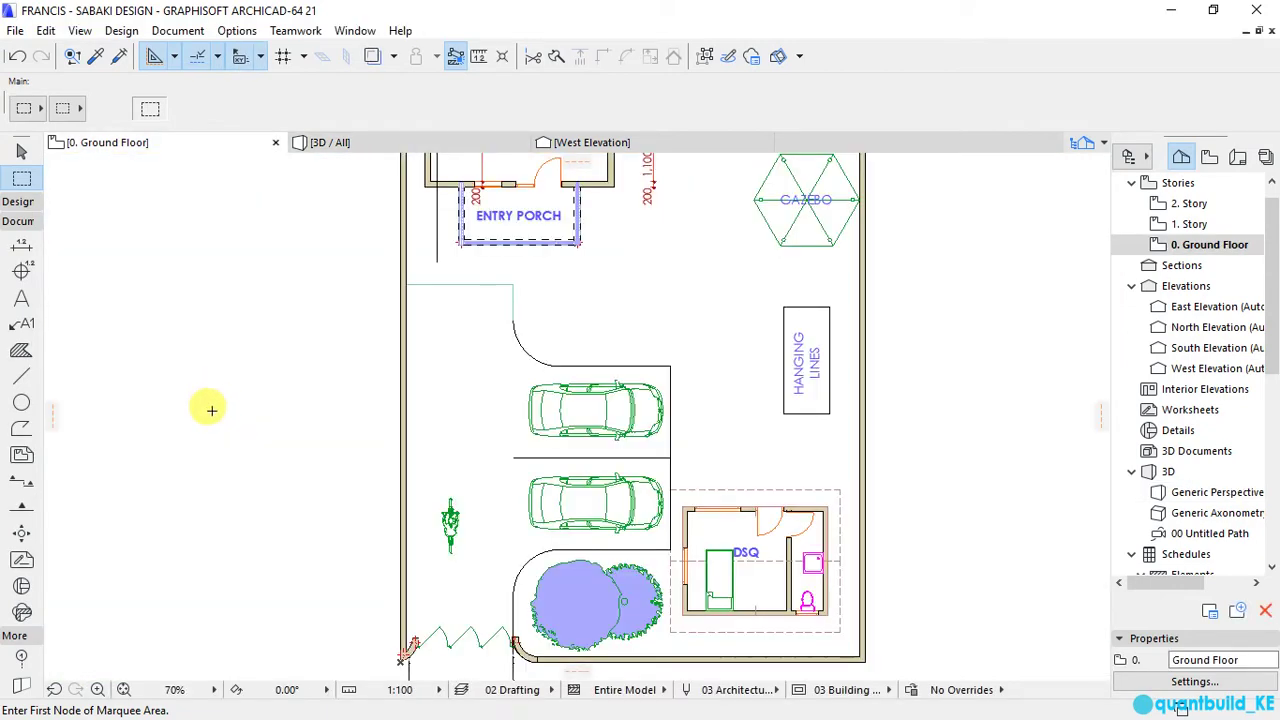
scroll(172, 416, "down", 2)
scroll(172, 416, "down", 10)
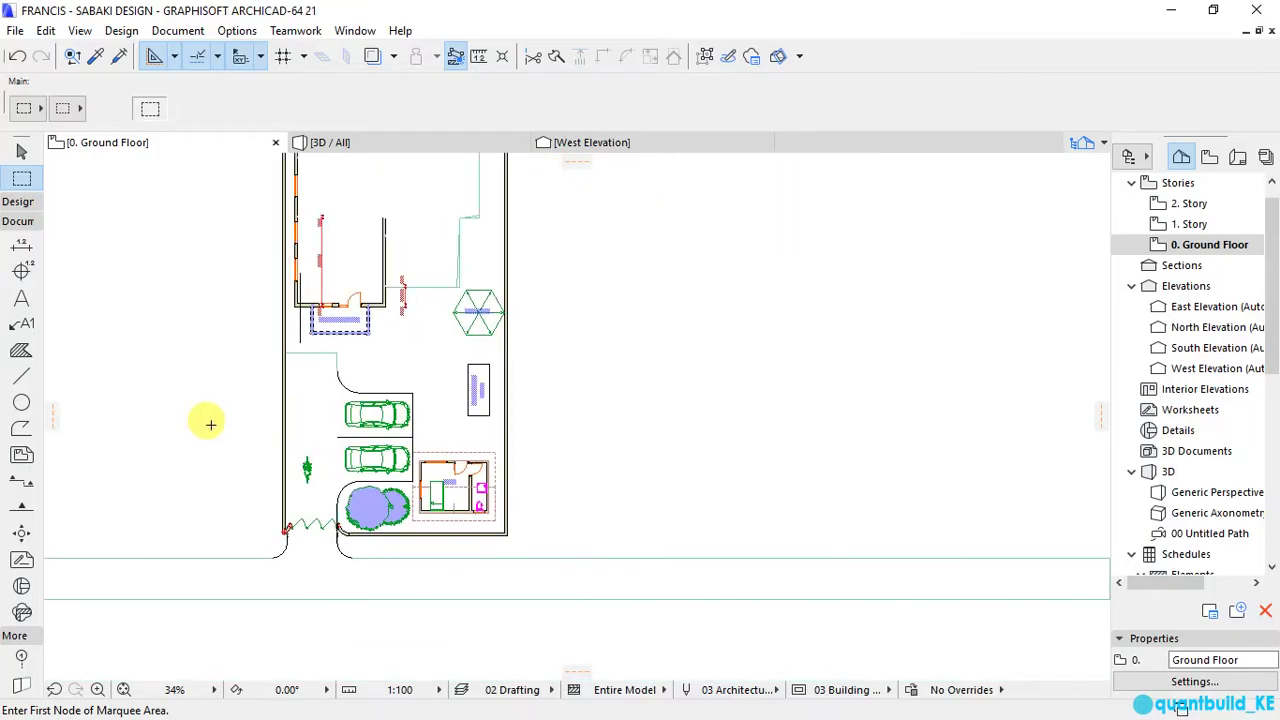
scroll(274, 458, "down", 10)
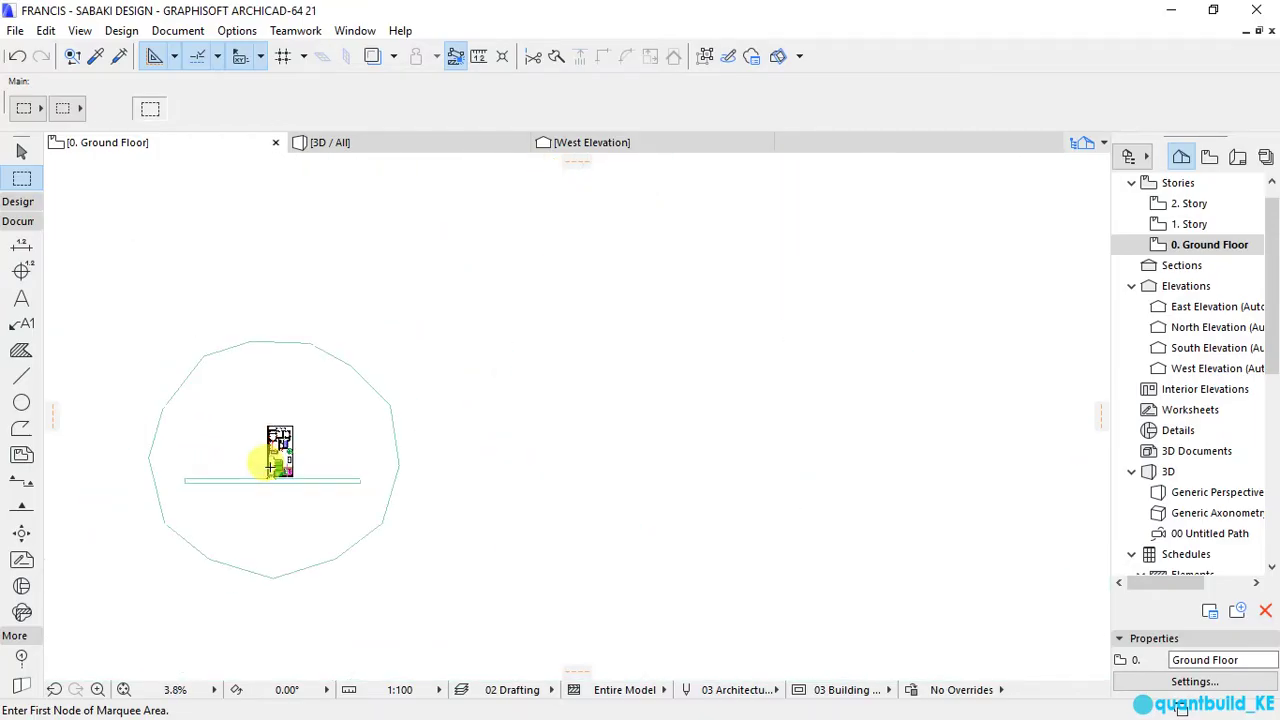
scroll(376, 471, "up", 20)
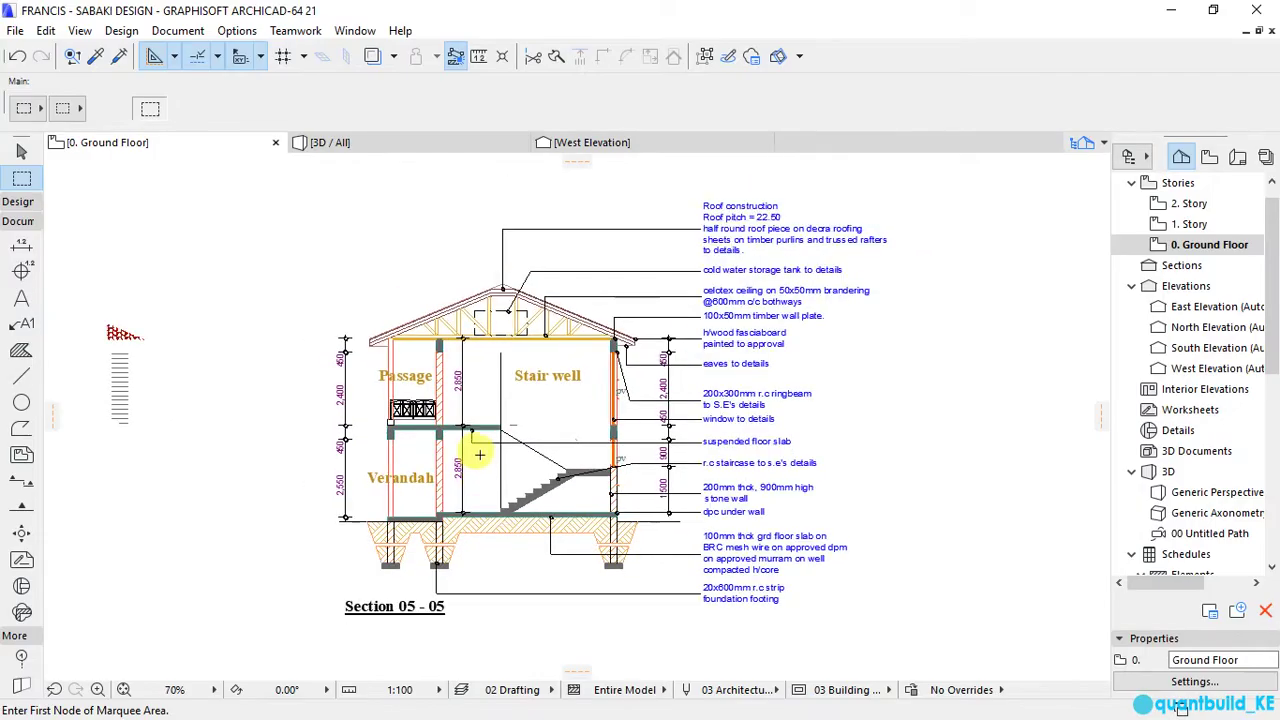
scroll(496, 445, "up", 1)
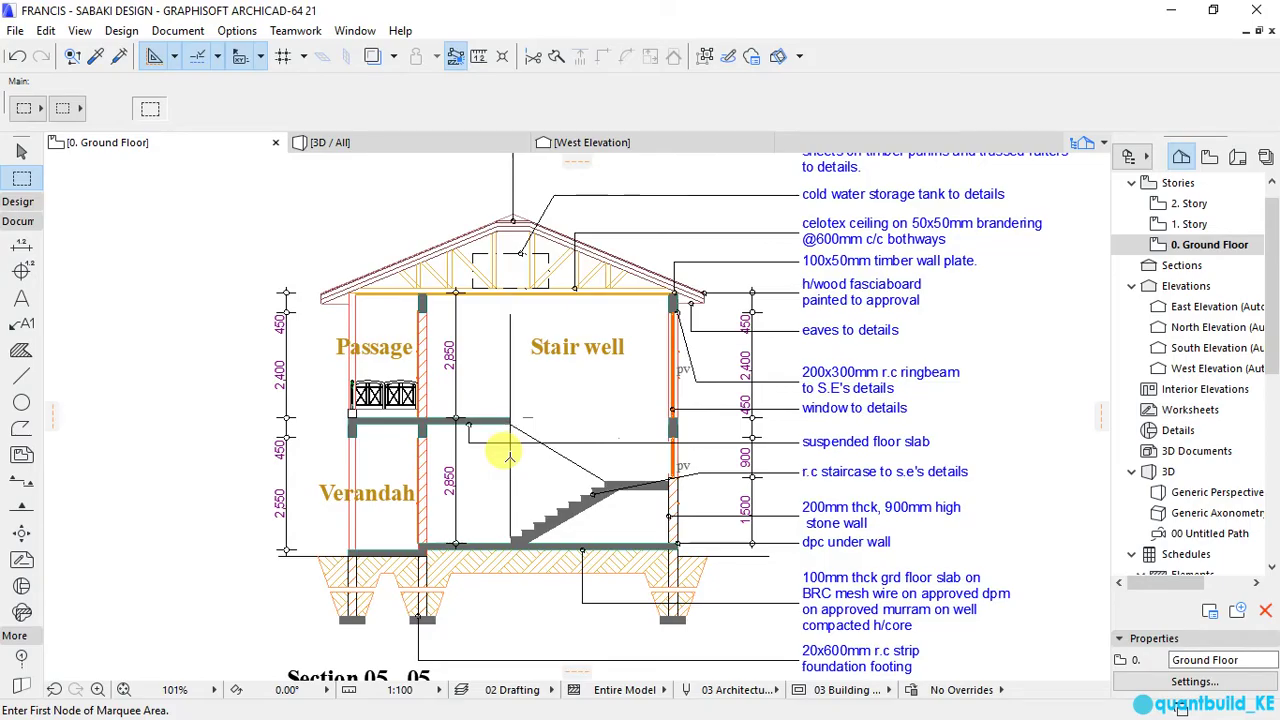
scroll(545, 453, "down", 1)
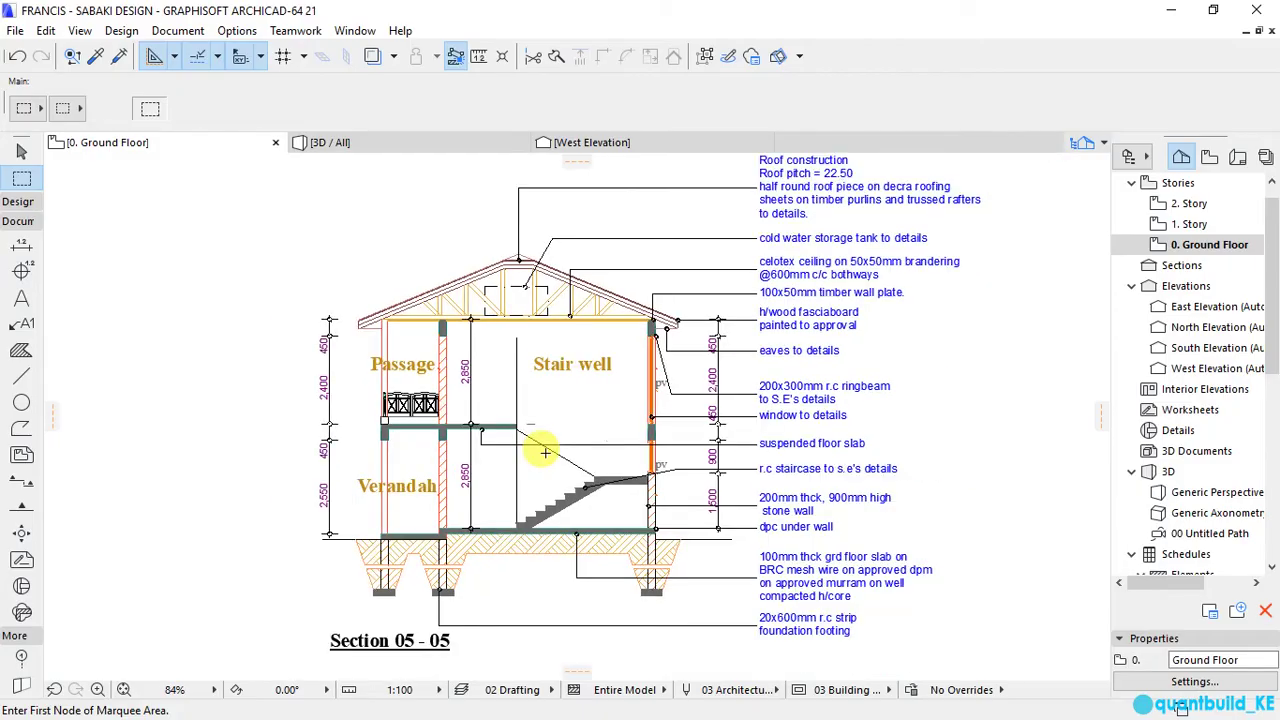
scroll(540, 440, "down", 1)
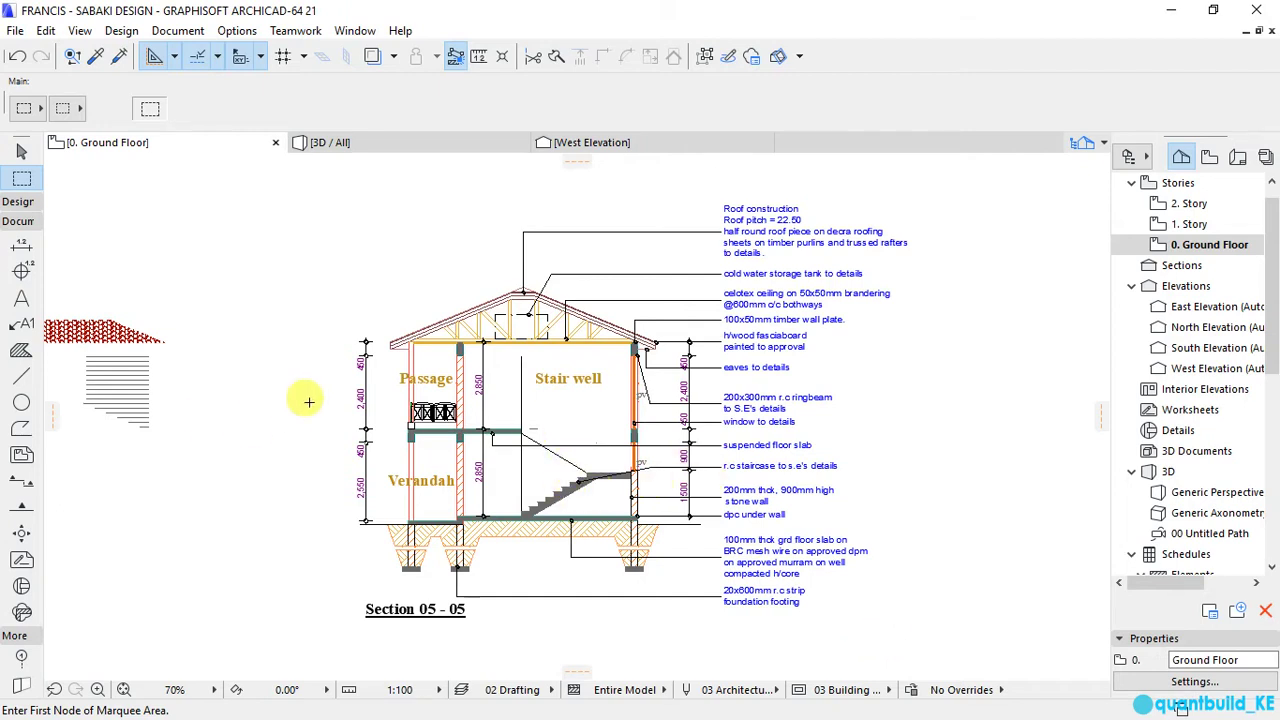
Step: Draw a rectangular line frame from above-left of Section 05 - 05 to below-right of its notes
left_click(21, 378)
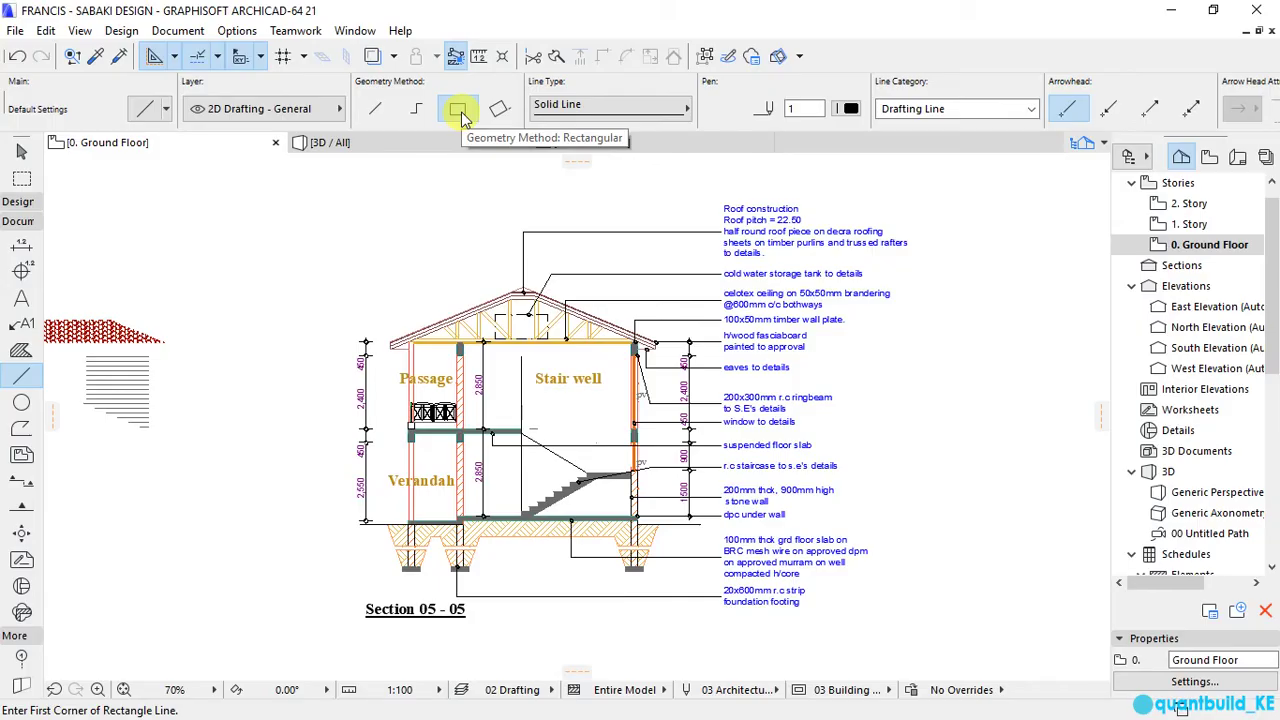
left_click(301, 182)
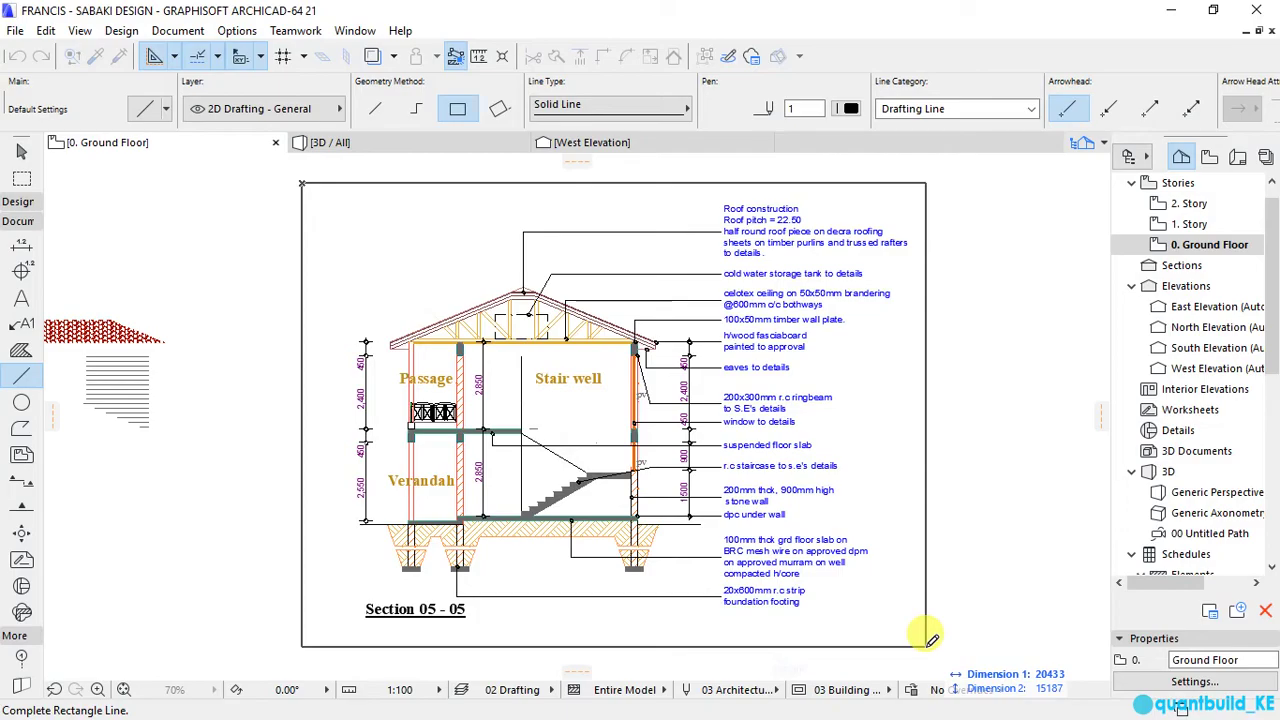
left_click(926, 646)
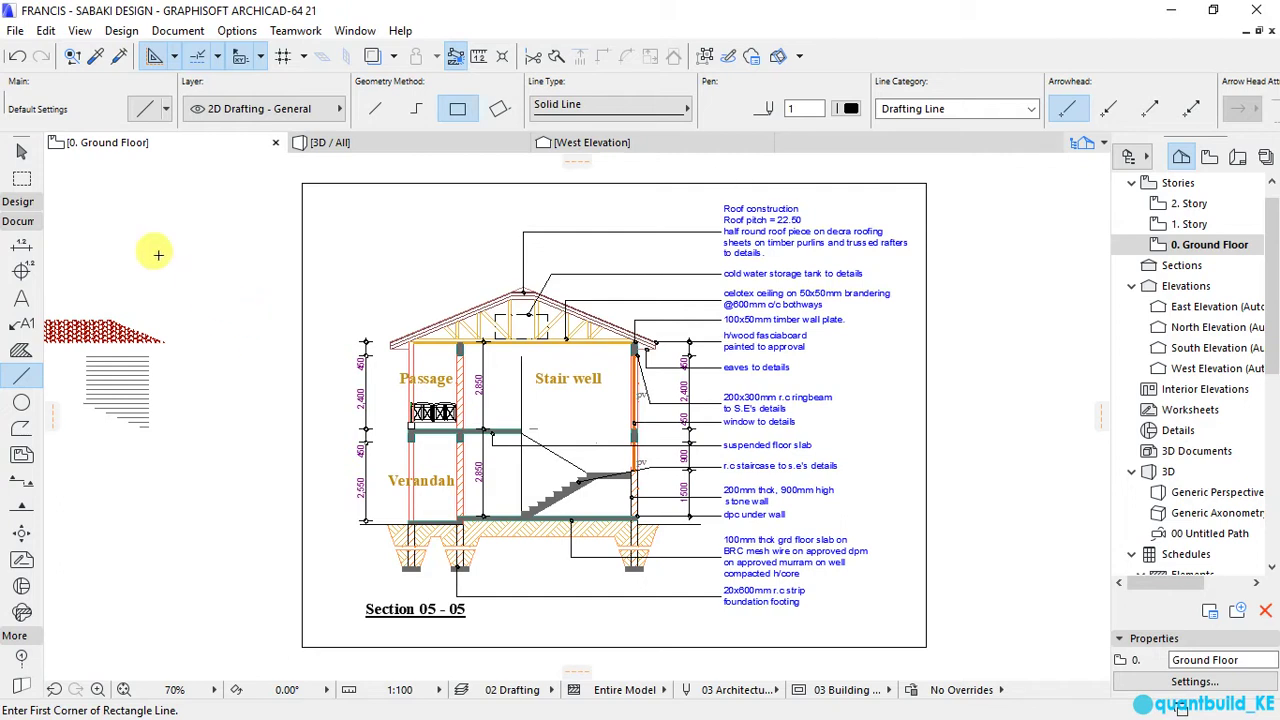
Step: Draw a marquee area just outside the rectangular frame around Section 05 - 05
left_click(22, 178)
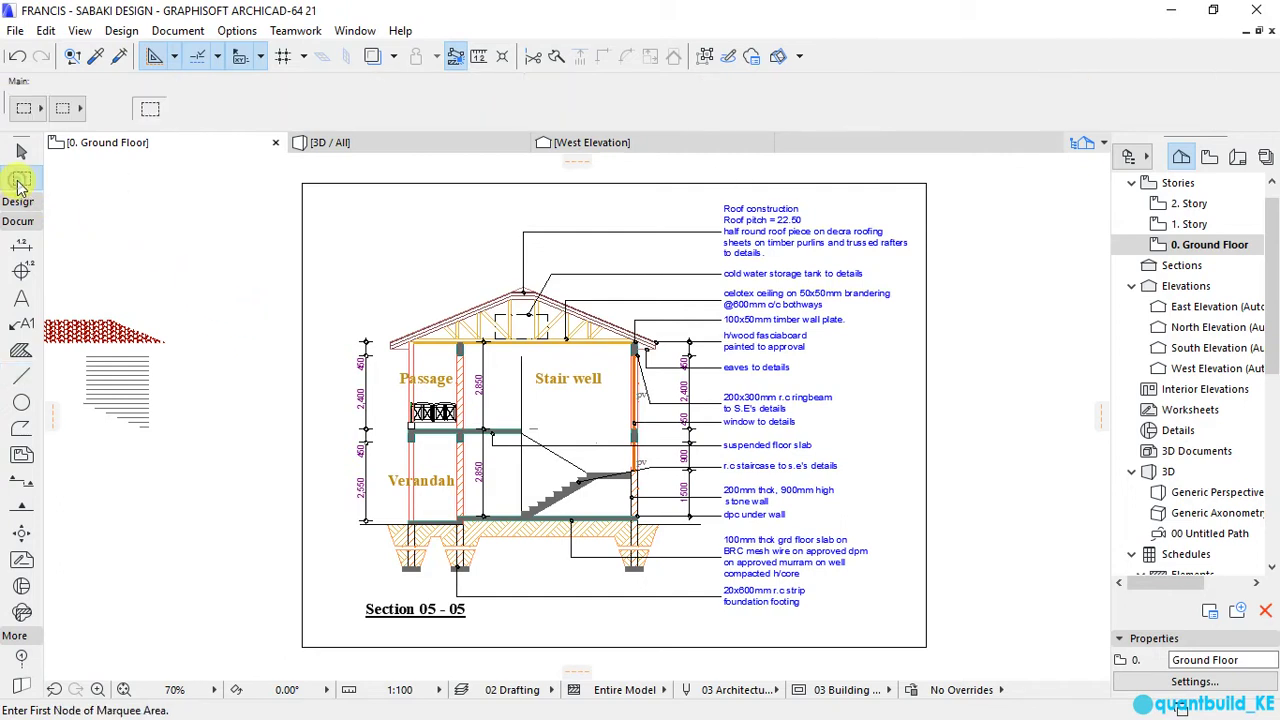
left_click(301, 182)
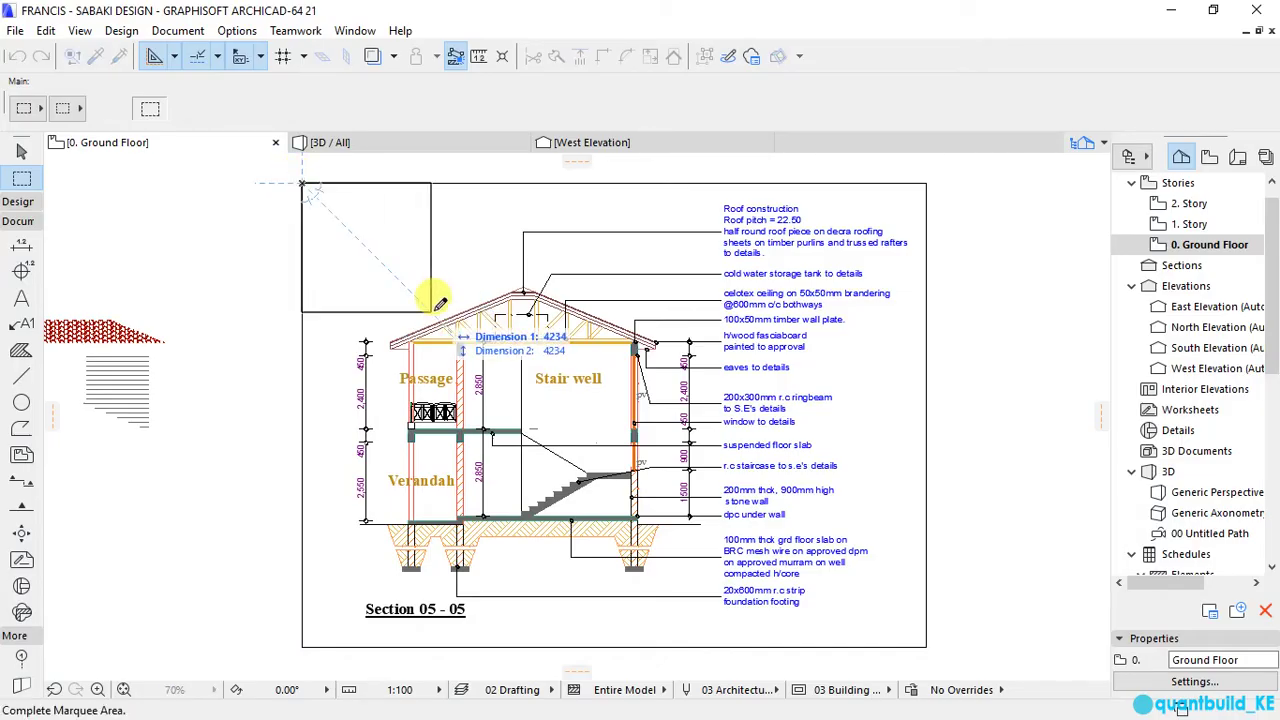
key("Escape")
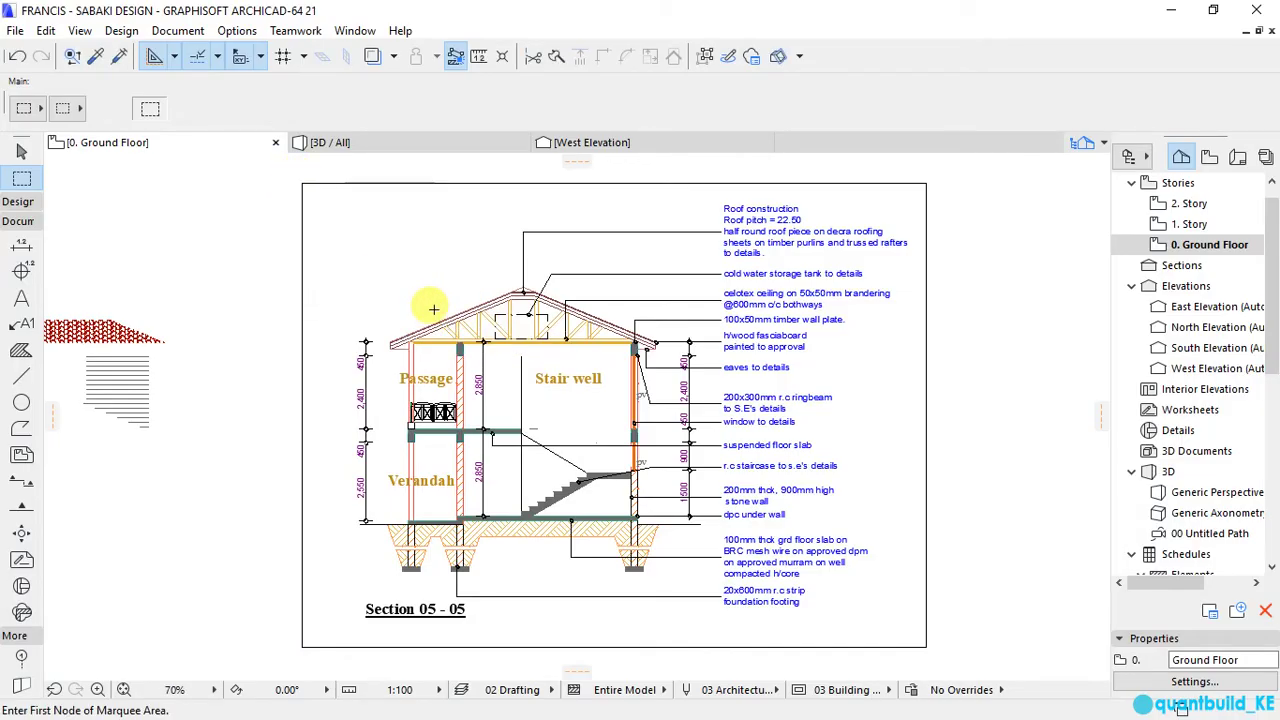
left_click(296, 176)
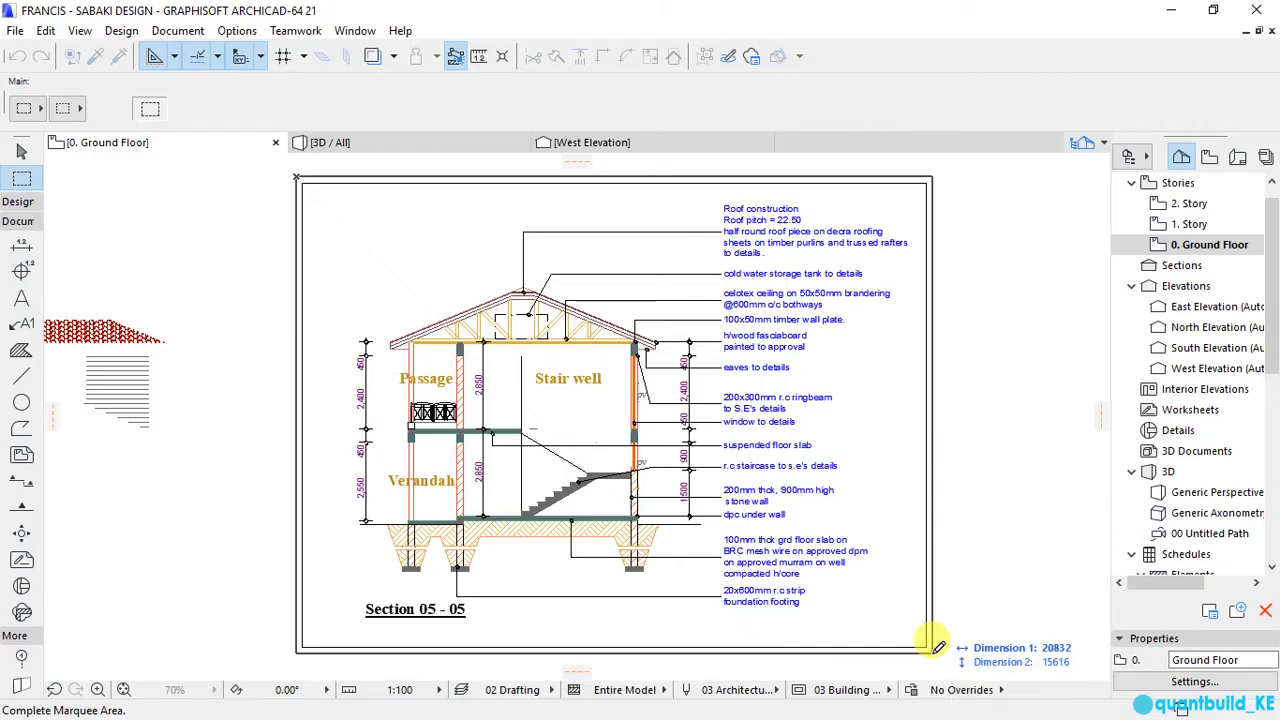
left_click(932, 651)
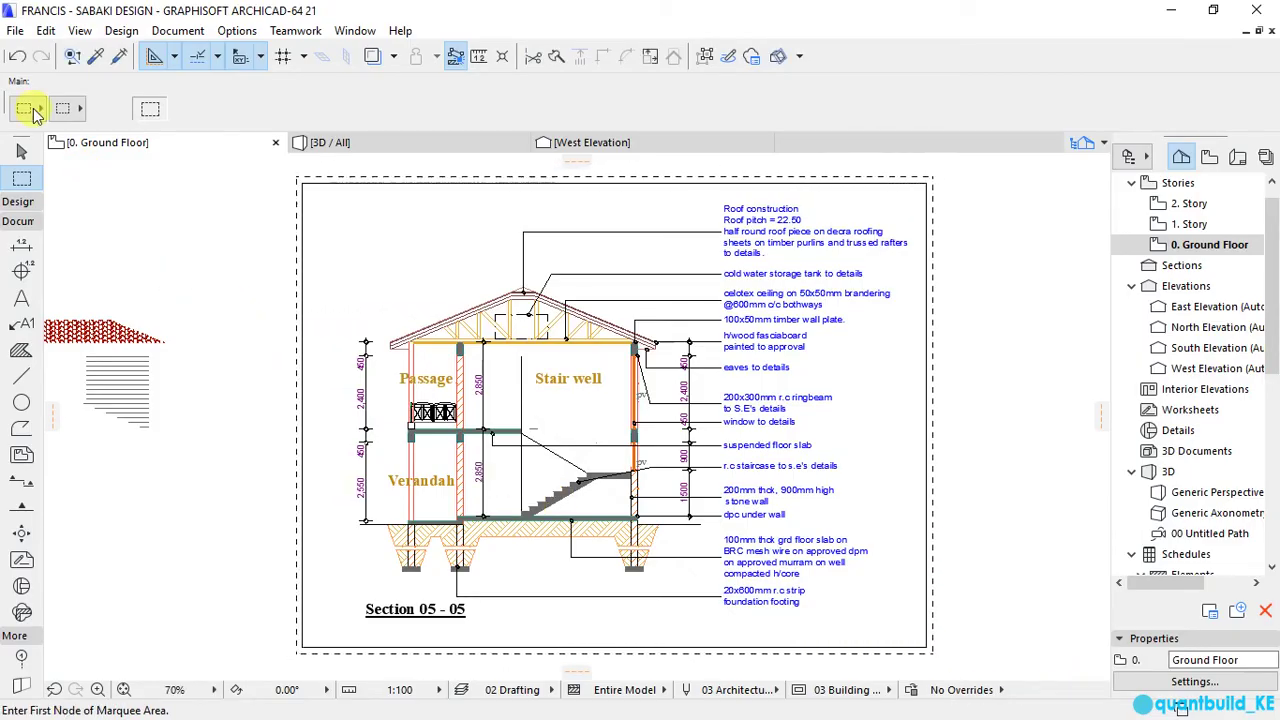
left_click(16, 33)
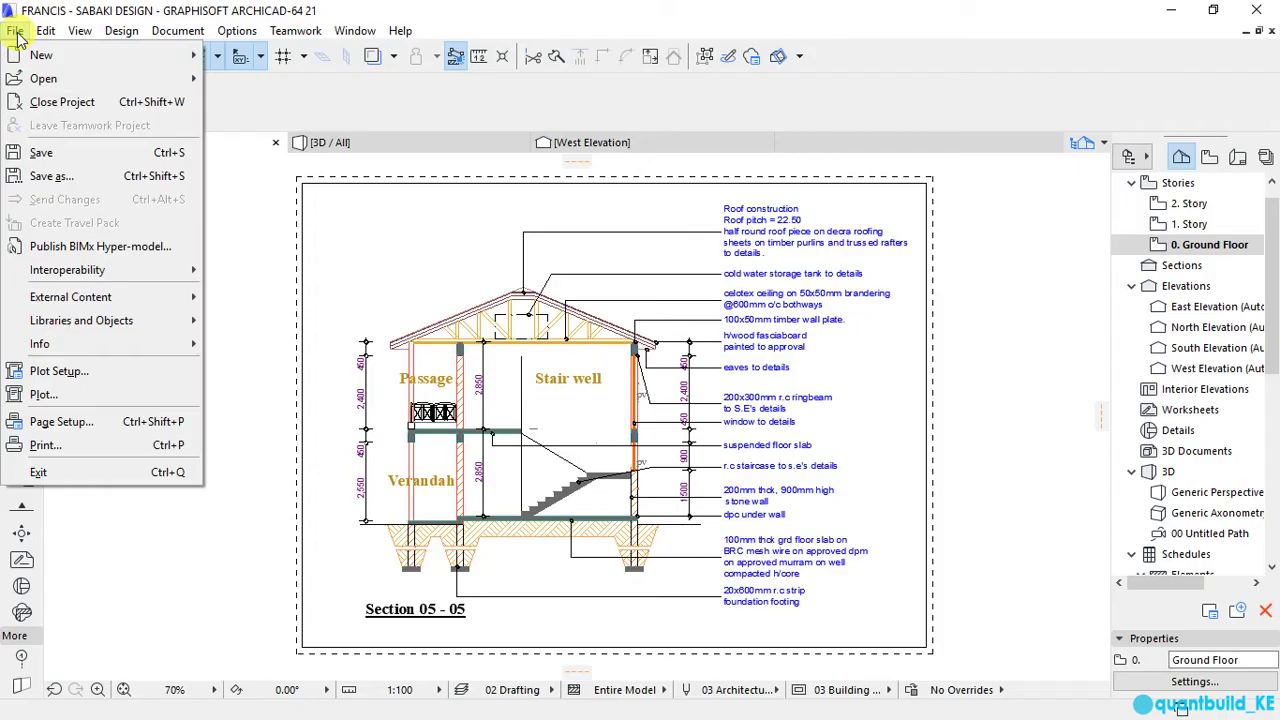
Step: Save the plan as a PDF File named 'My PDF 01' on the Desktop
left_click(50, 176)
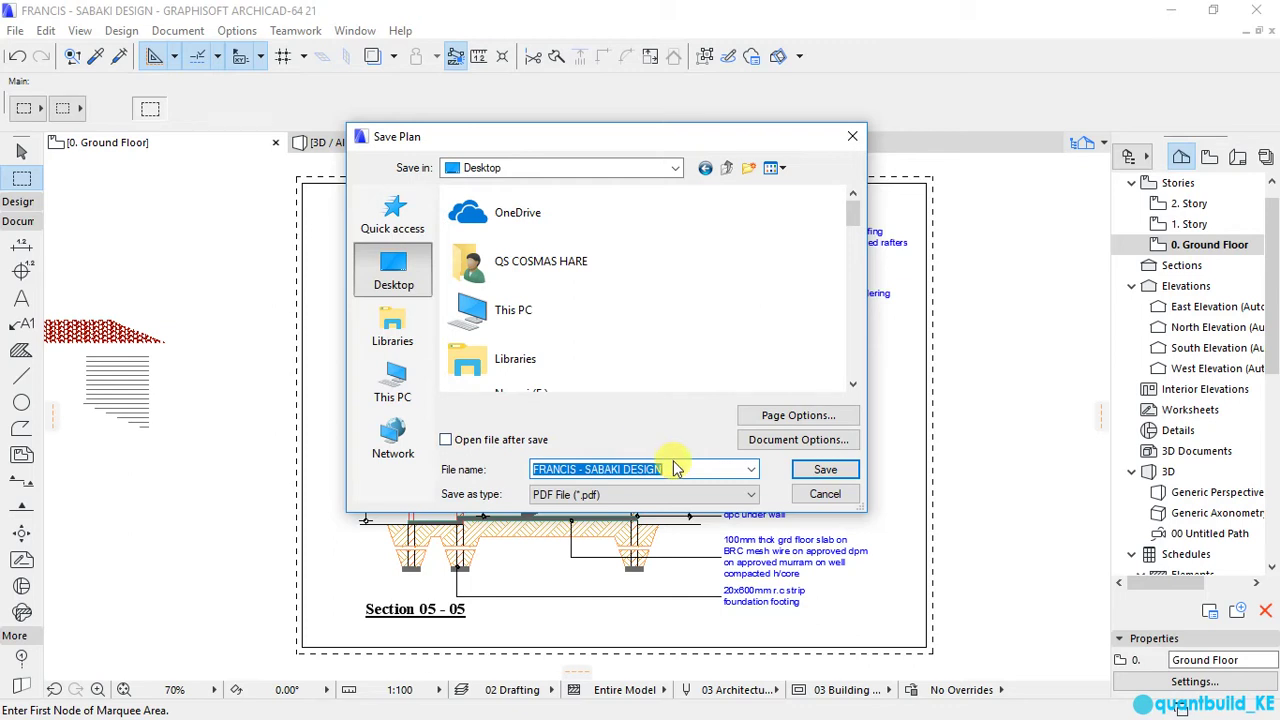
type("My ")
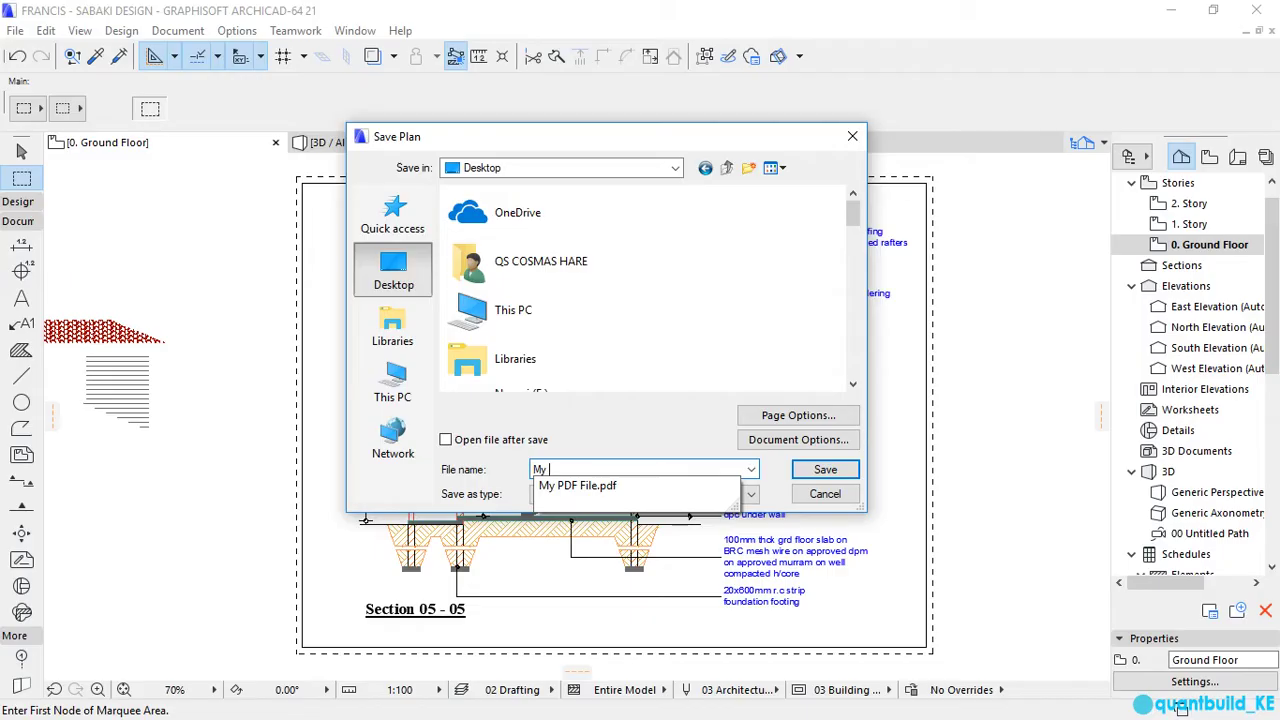
type("PDF 01")
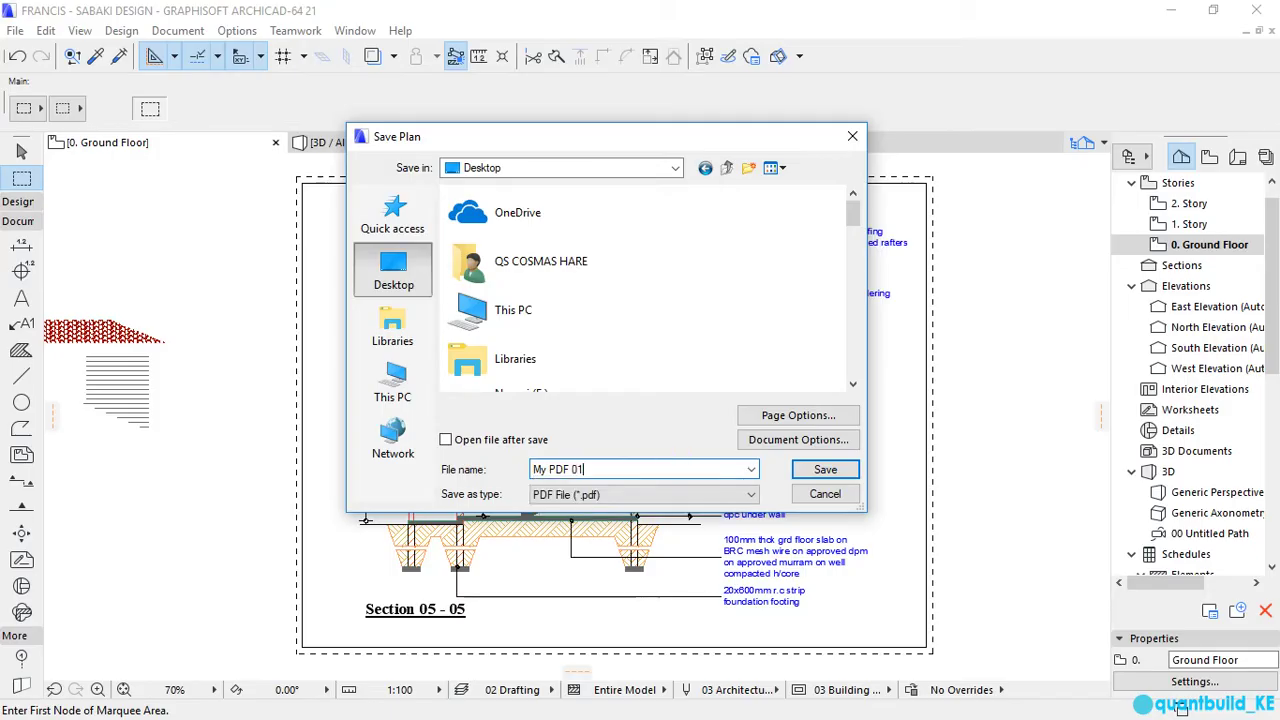
left_click(751, 497)
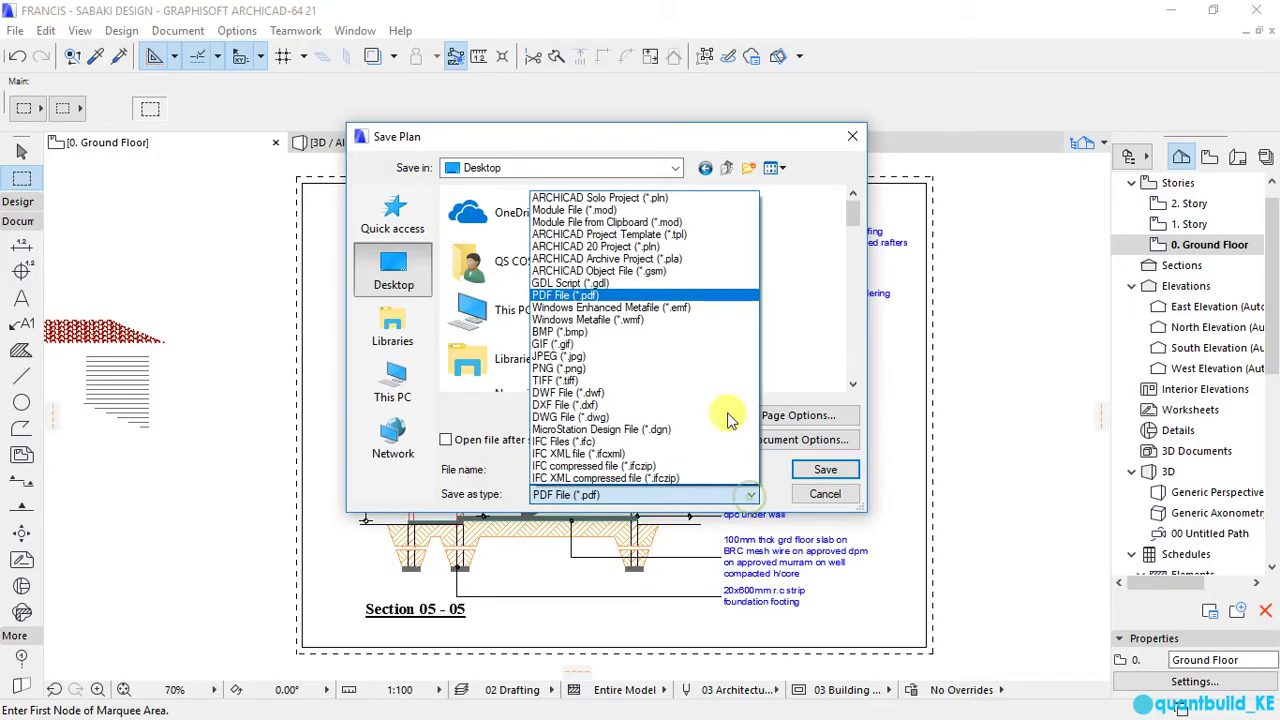
left_click(556, 297)
left_click(751, 497)
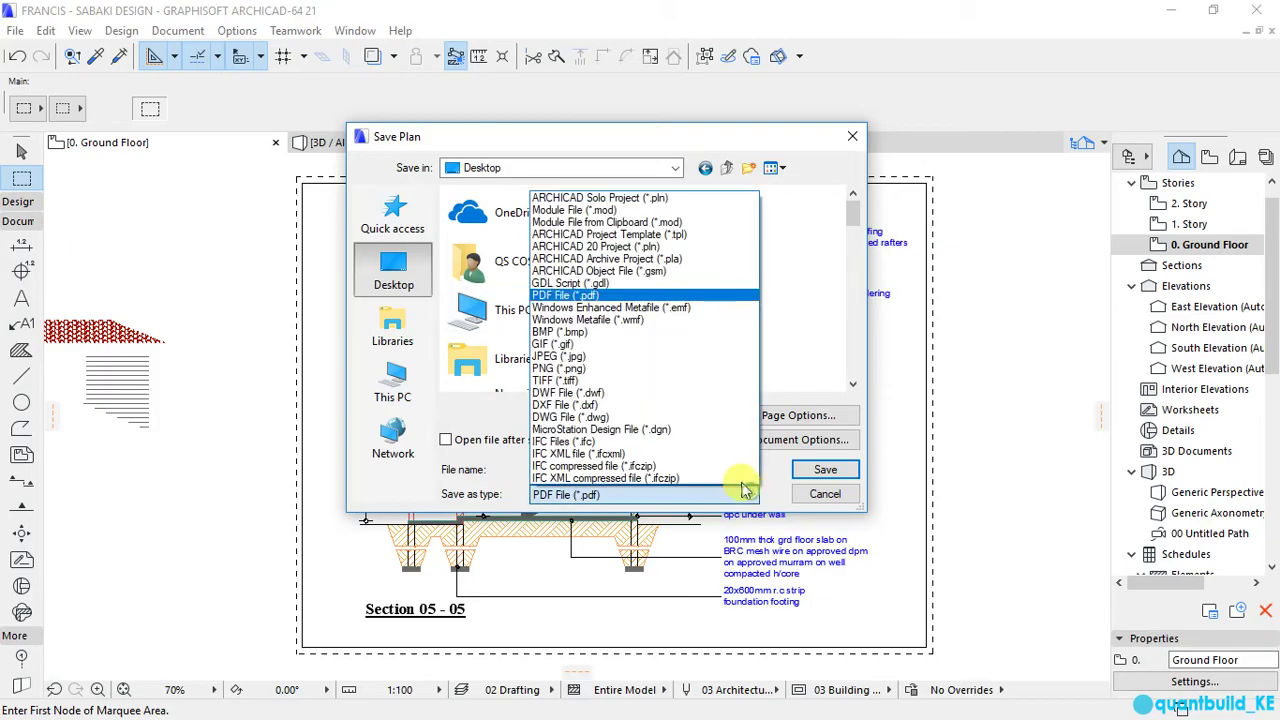
left_click(553, 298)
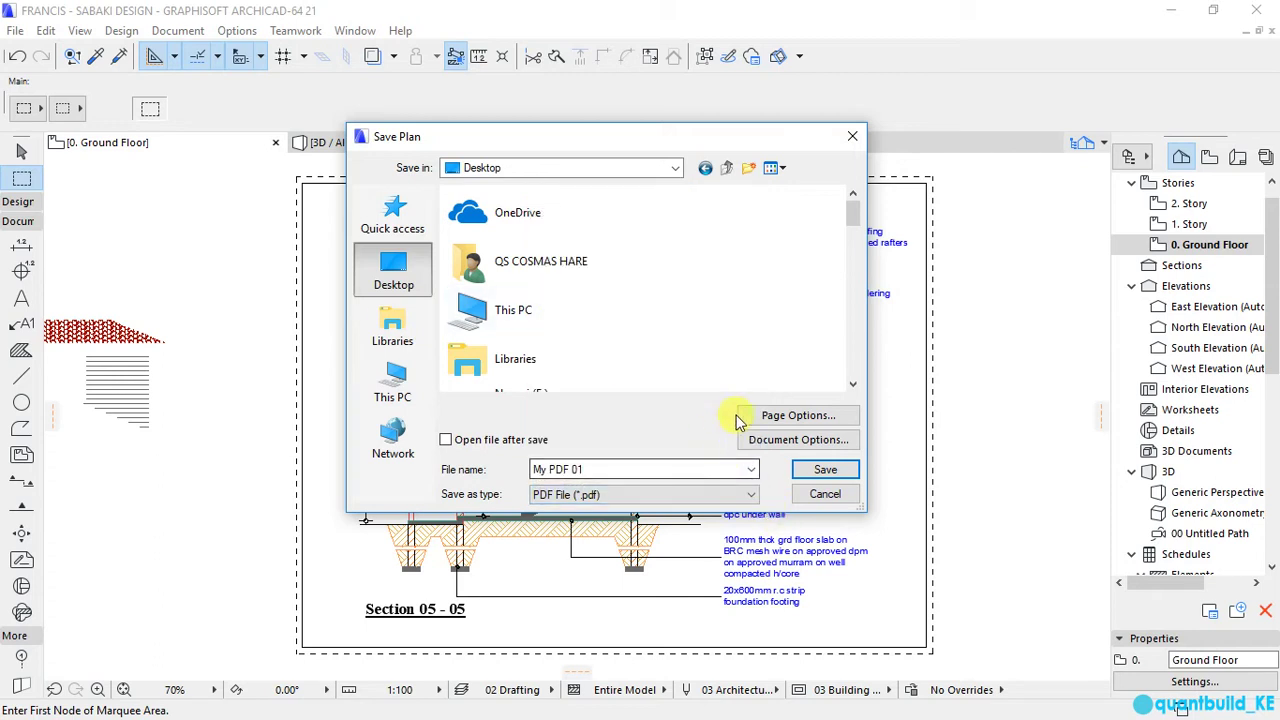
Step: Set the PDF page to A3 (ISO) - Metric, landscape, 420 × 297 mm
left_click(790, 415)
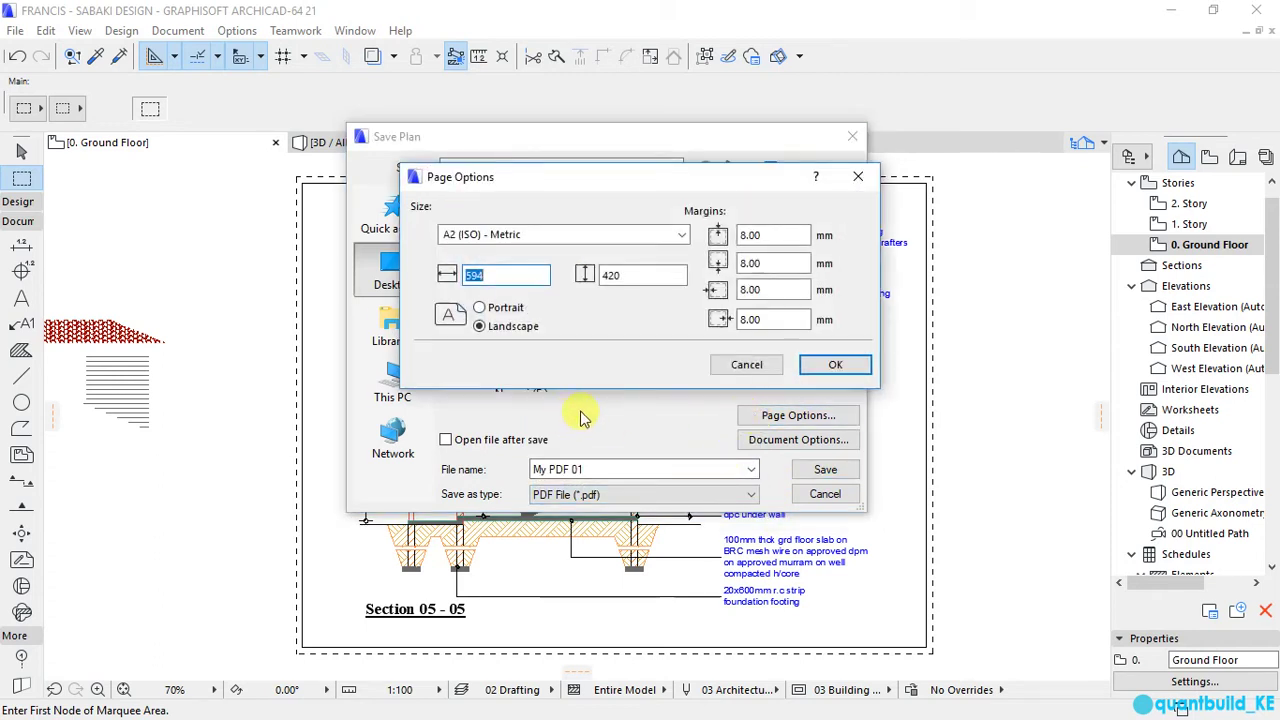
left_click(683, 235)
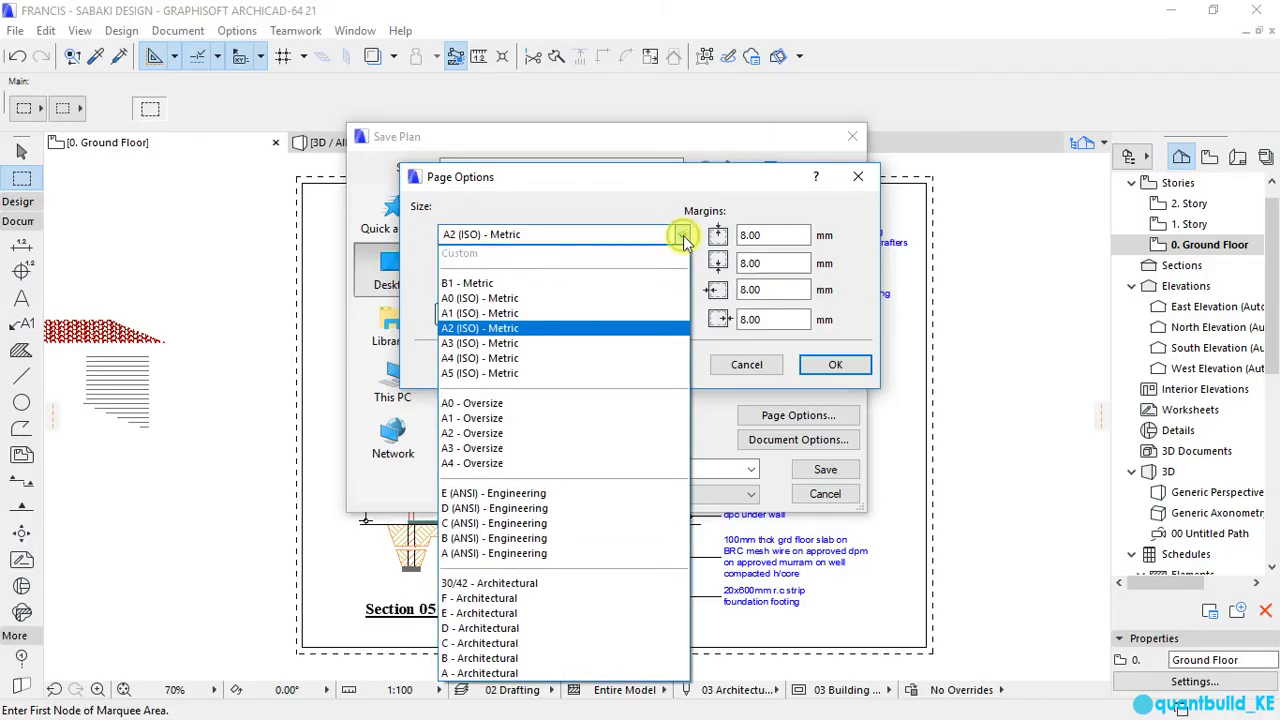
left_click(512, 346)
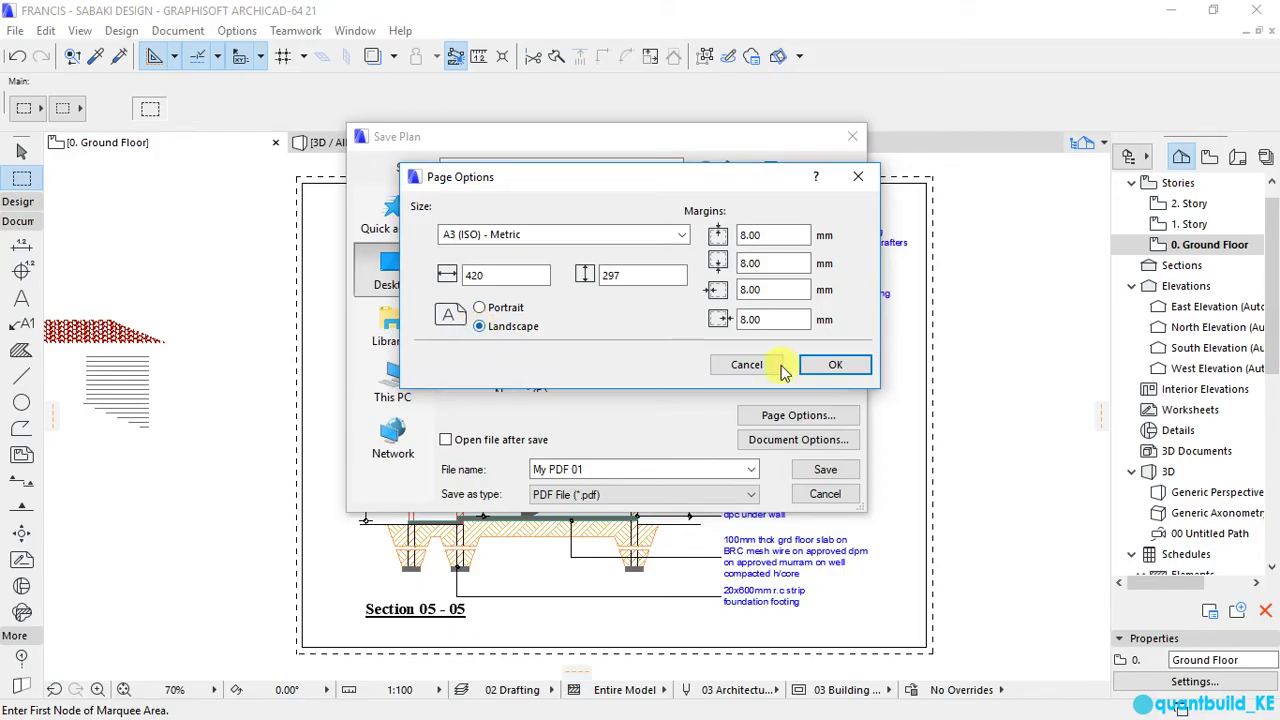
left_click(826, 368)
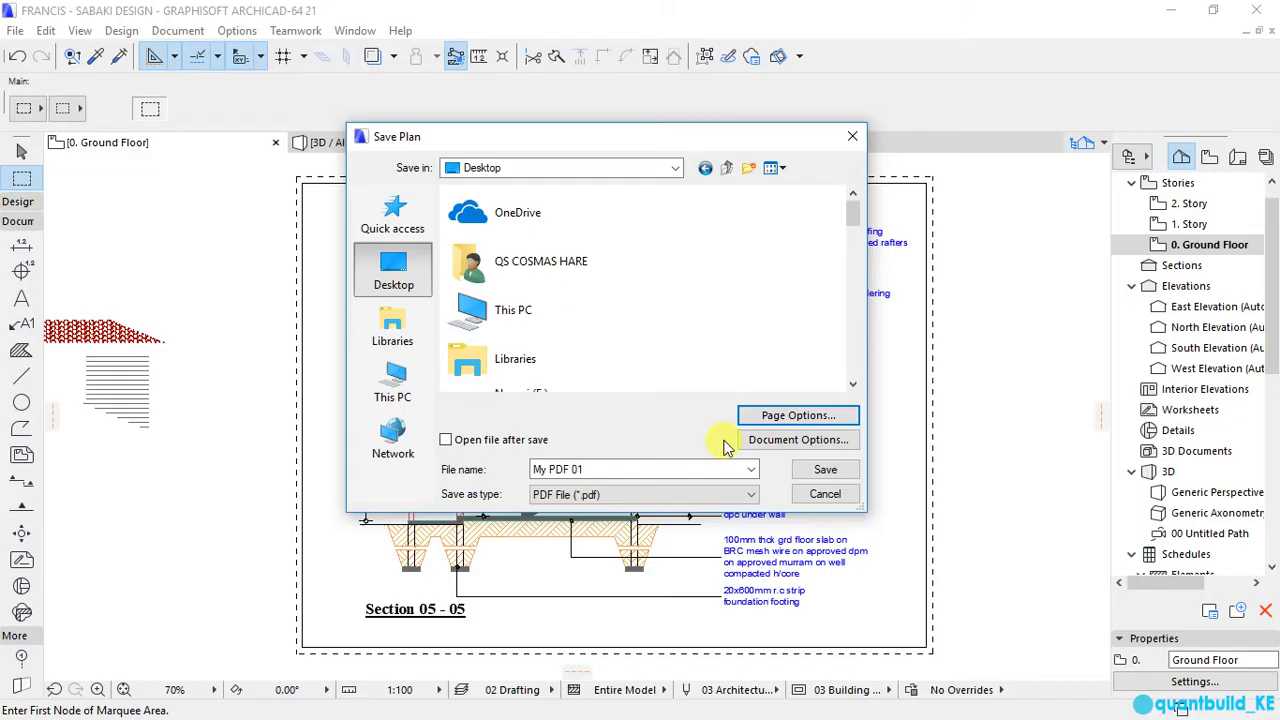
Step: Output the marquee area fitted to the page at 1:56, in colour
left_click(752, 442)
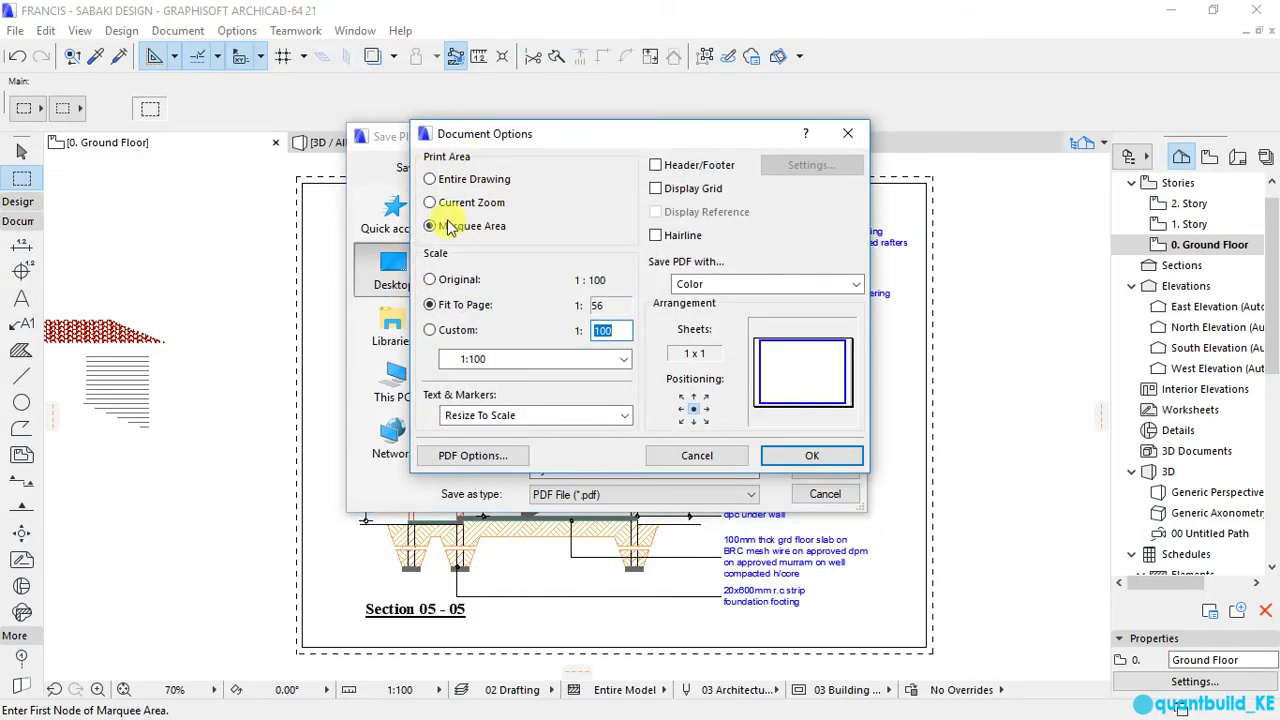
left_click(430, 227)
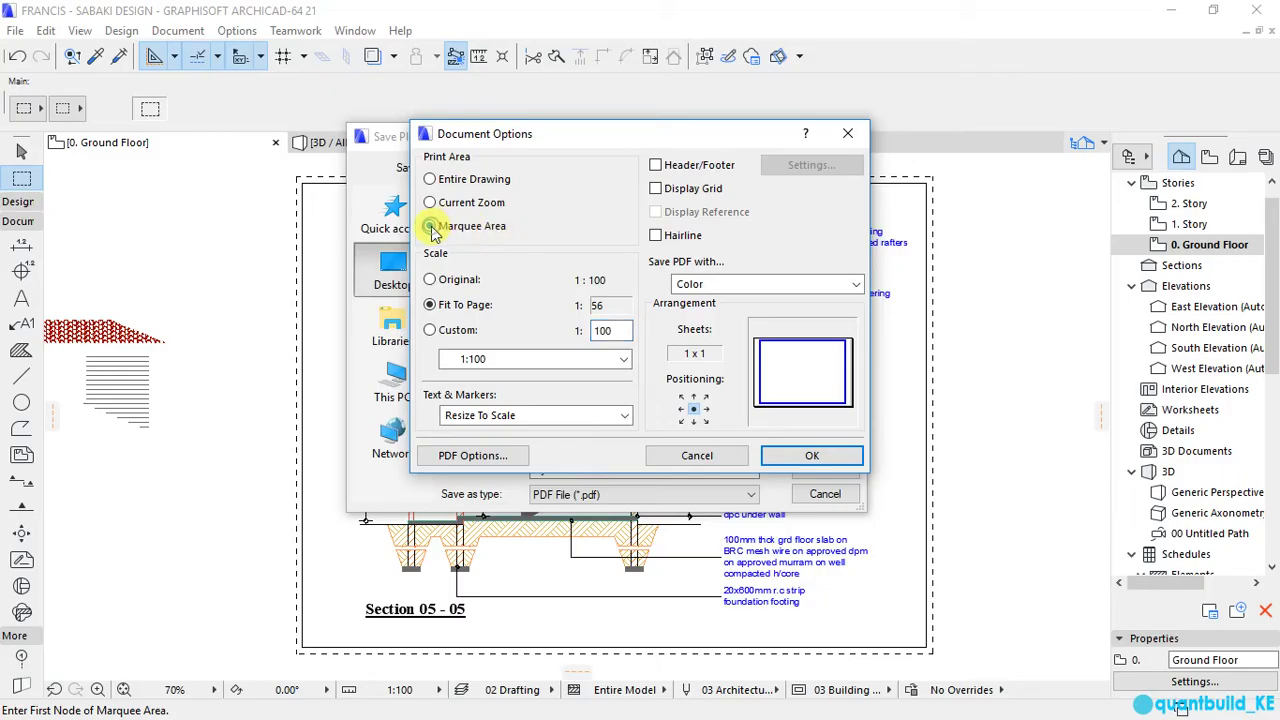
left_click(430, 281)
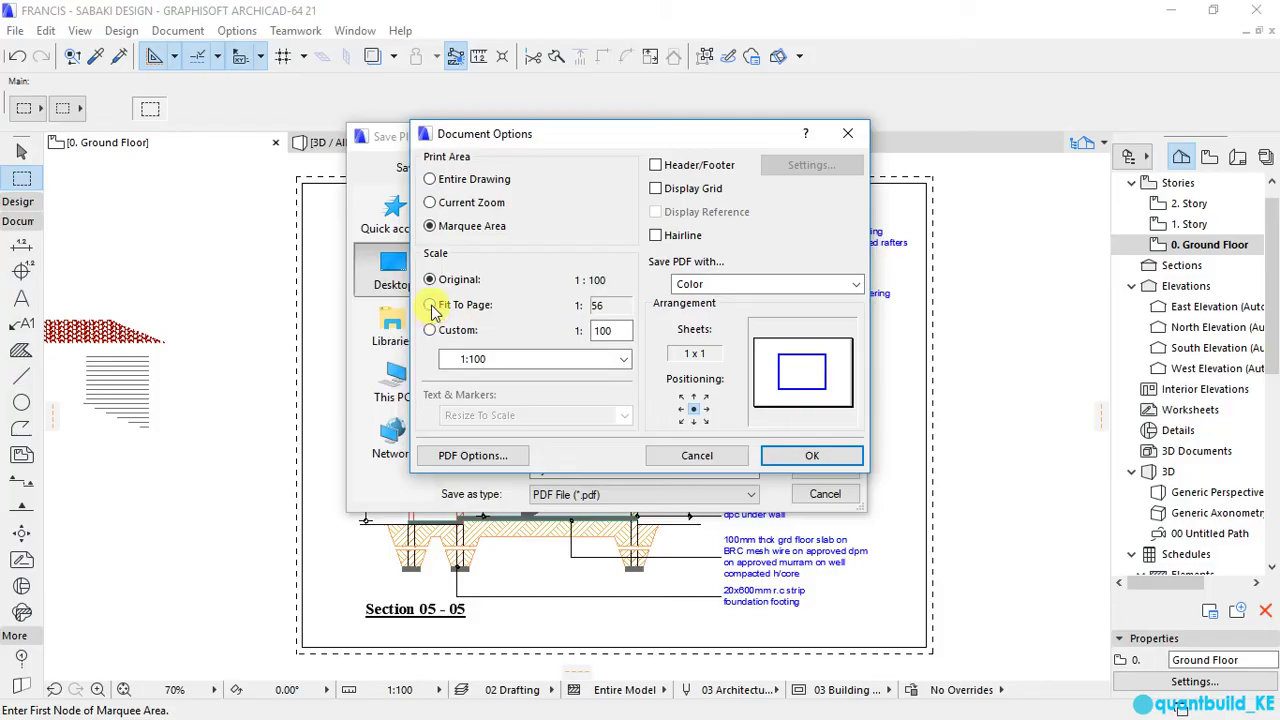
left_click(431, 306)
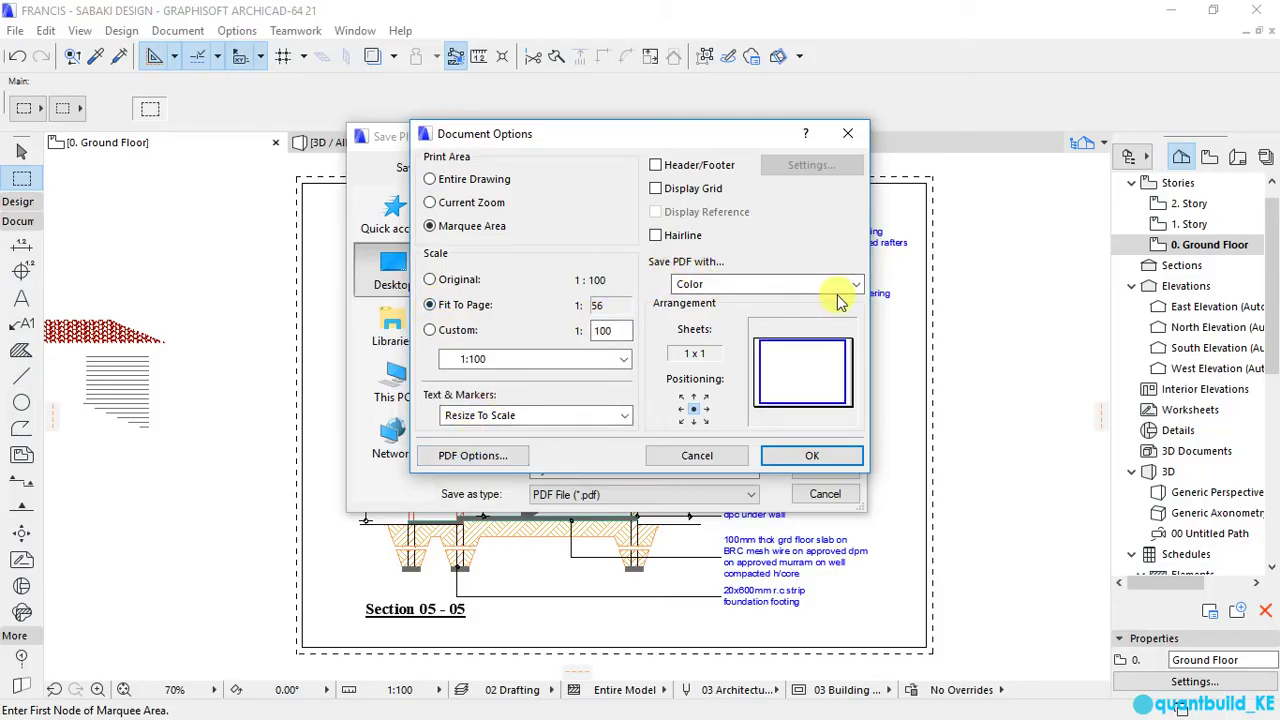
left_click(850, 285)
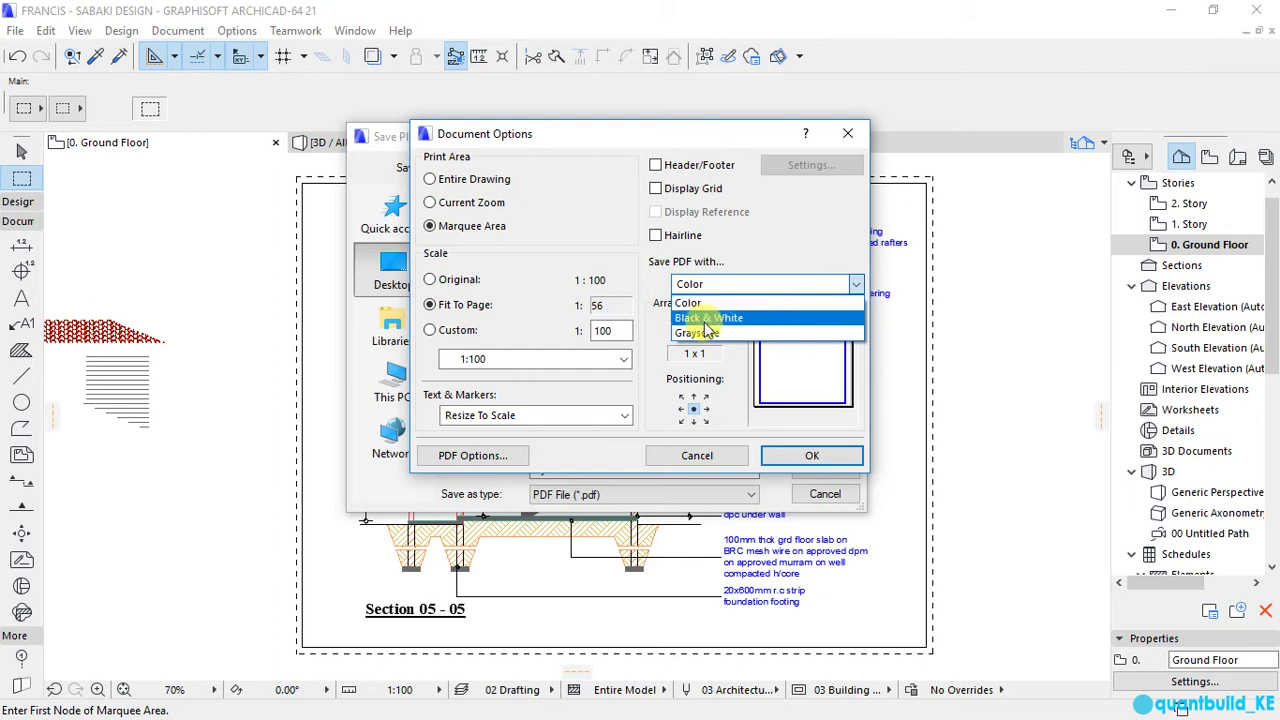
left_click(692, 305)
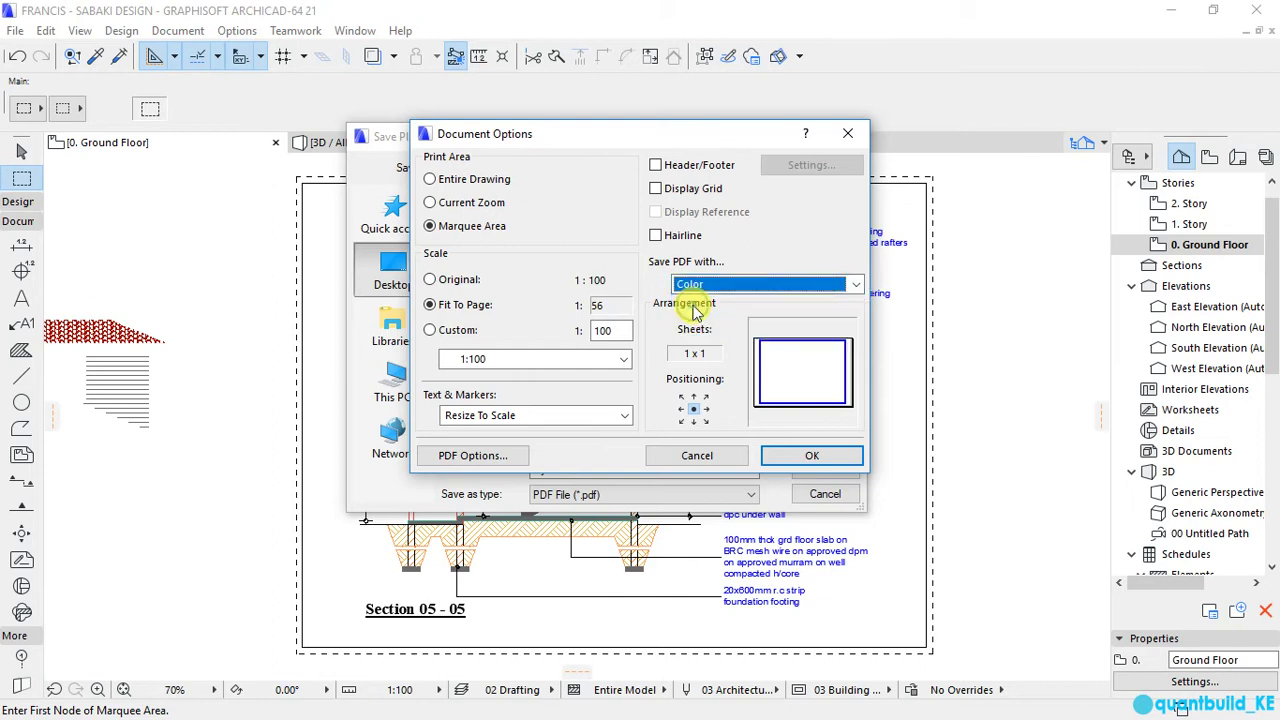
left_click(805, 457)
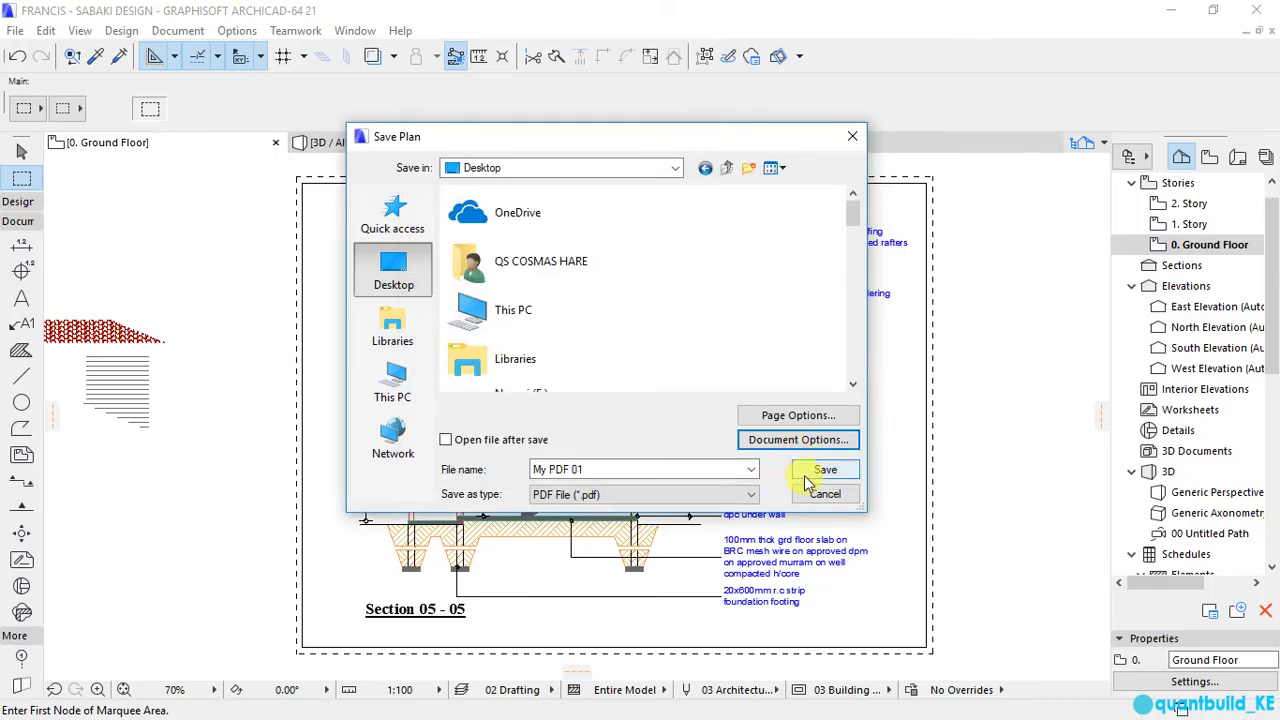
Step: Save the section as My PDF 01.pdf
left_click(808, 476)
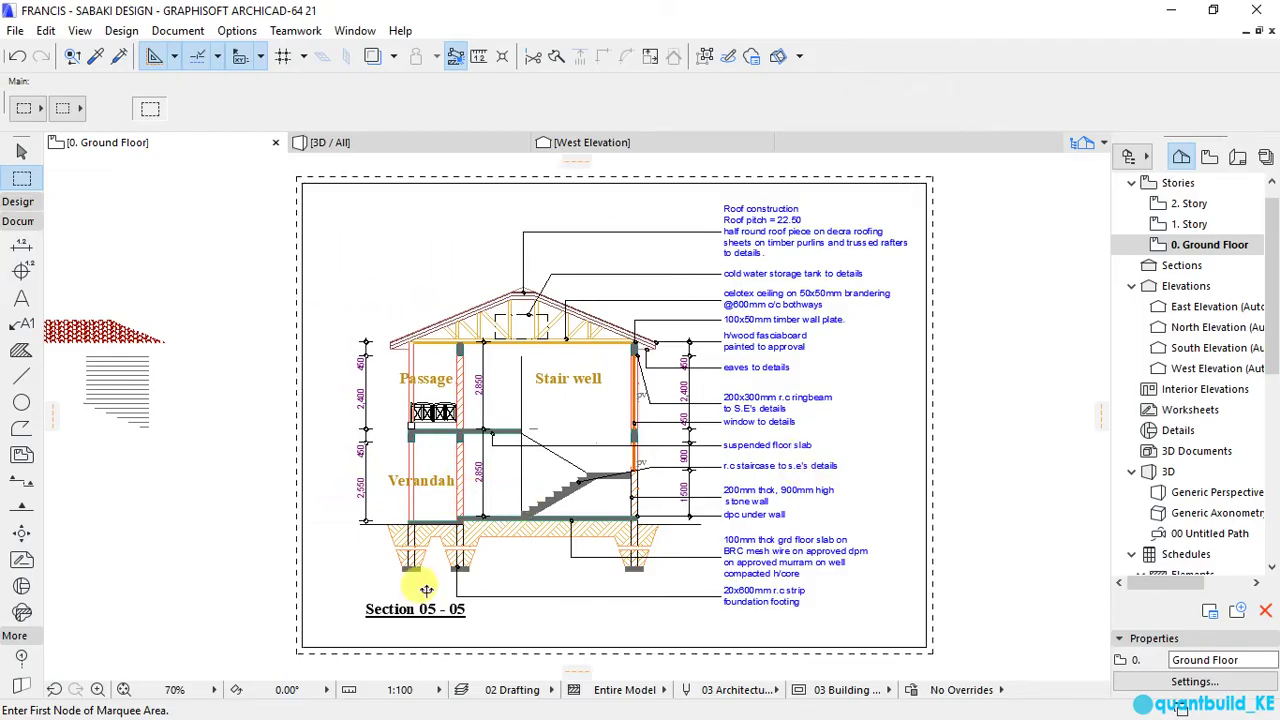
Step: Minimize ARCHICAD and the video player, and dismiss the printer's Not ready message
left_click(1172, 12)
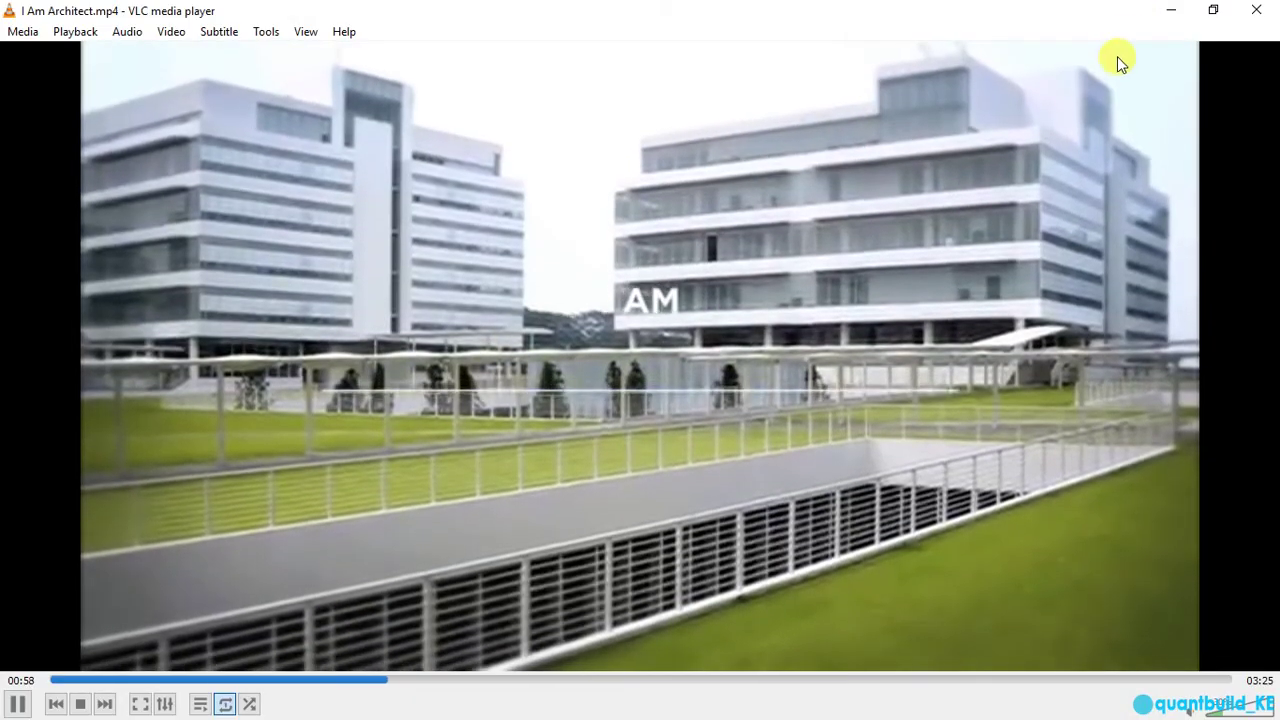
left_click(1172, 11)
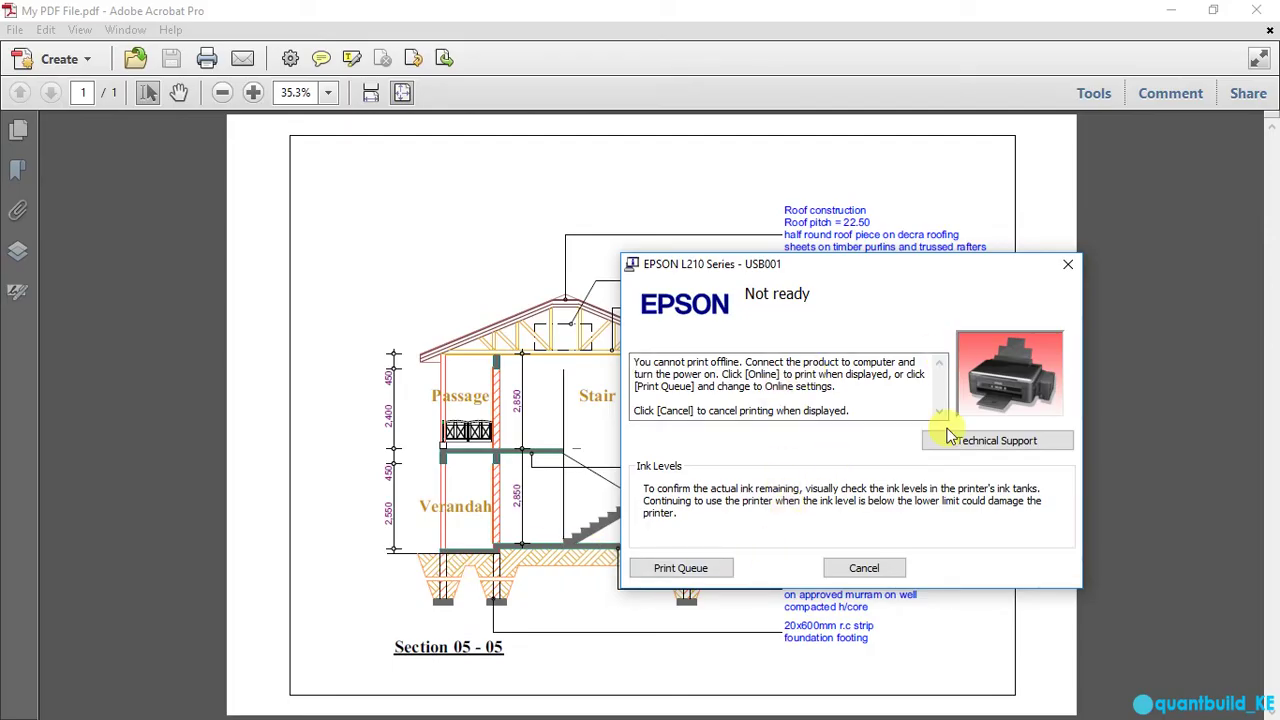
left_click(1067, 265)
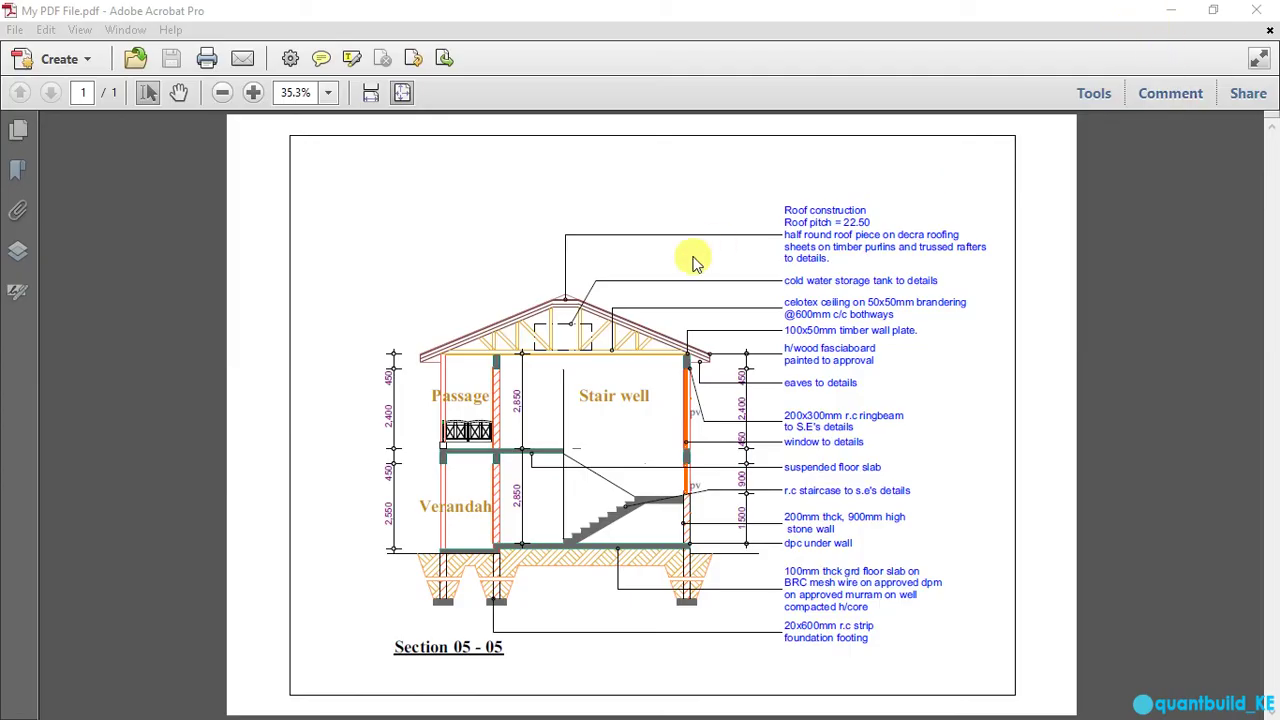
Step: Close Acrobat and open My PDF 01.pdf from the Desktop folder
left_click(1256, 10)
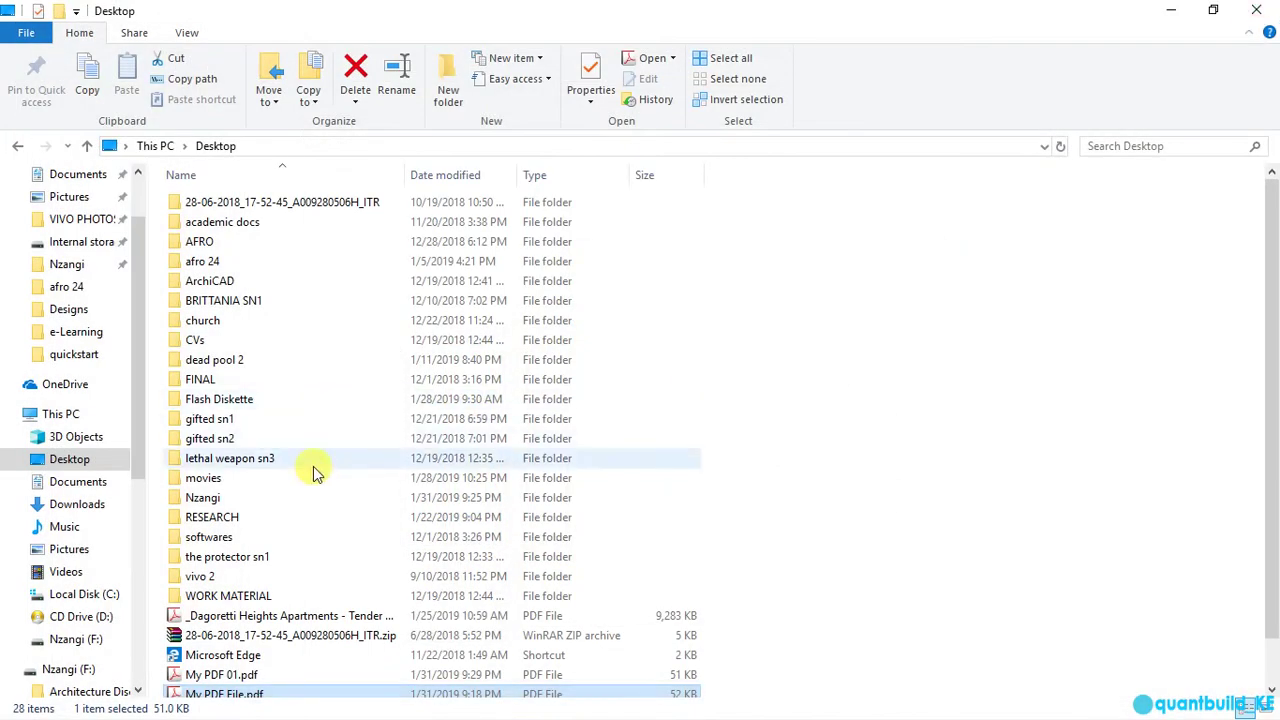
left_click(218, 614)
scroll(235, 635, "down", 1)
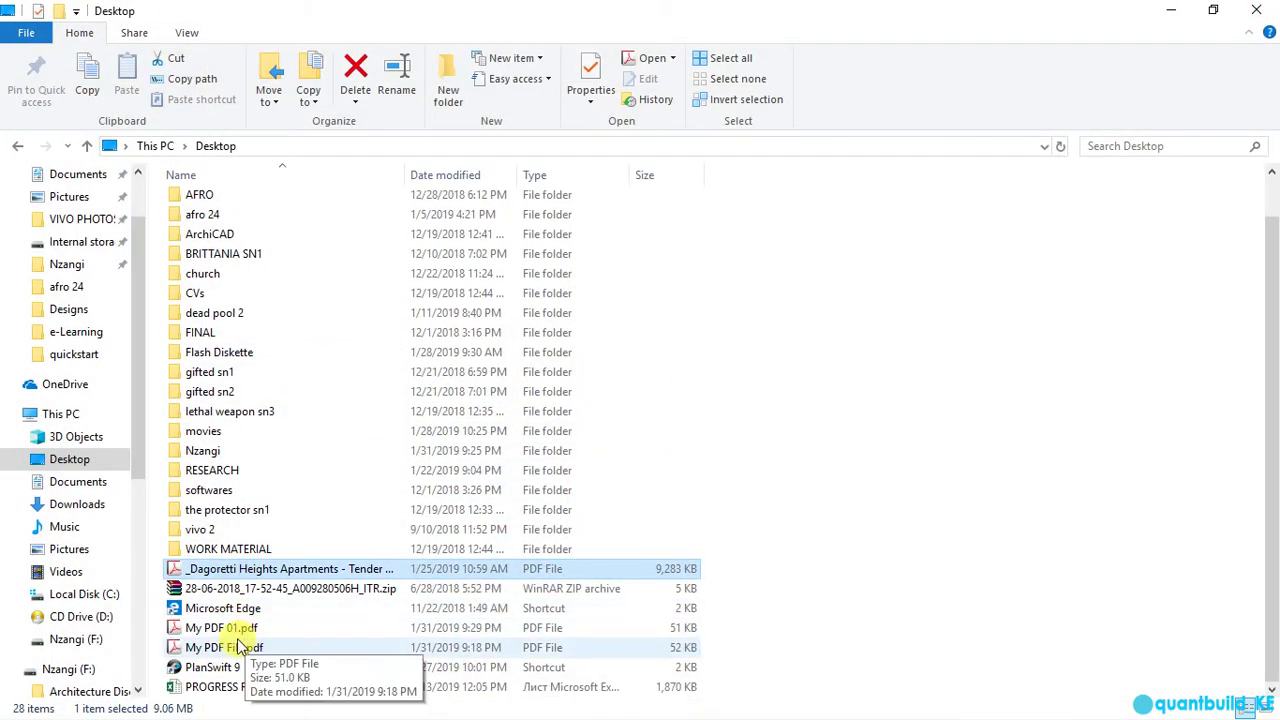
left_click(238, 630)
right_click(240, 640)
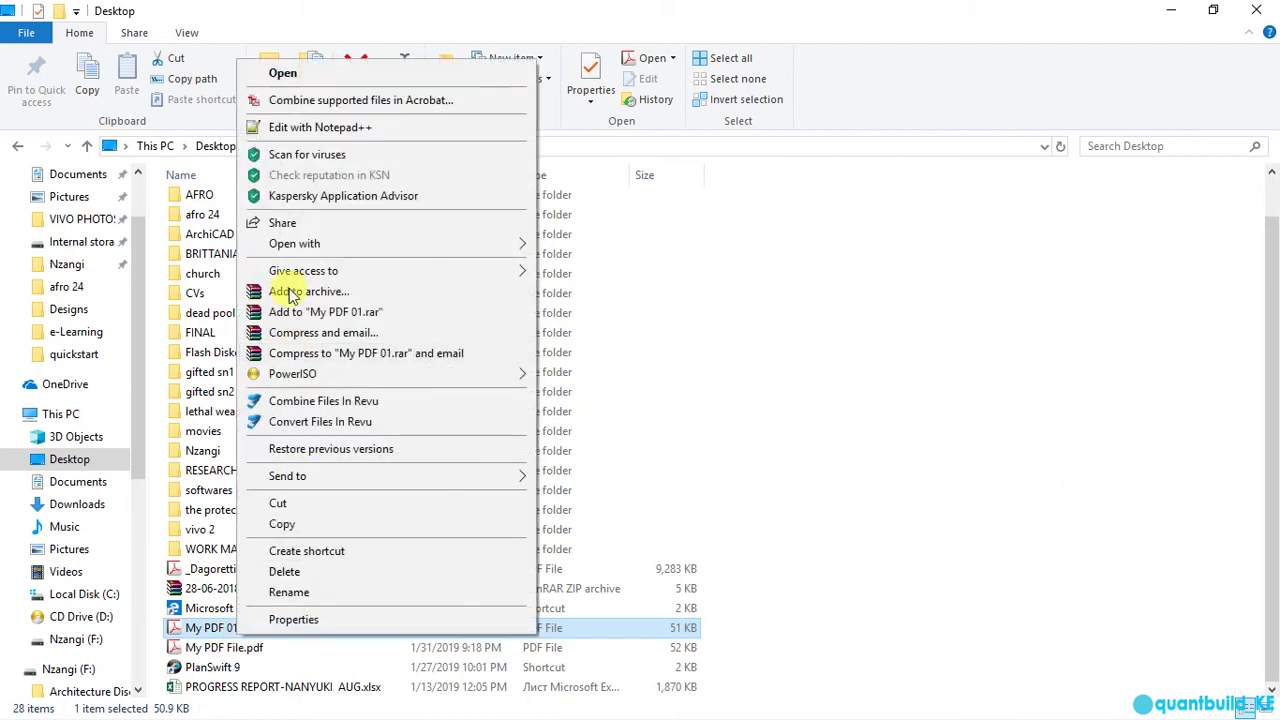
left_click(296, 76)
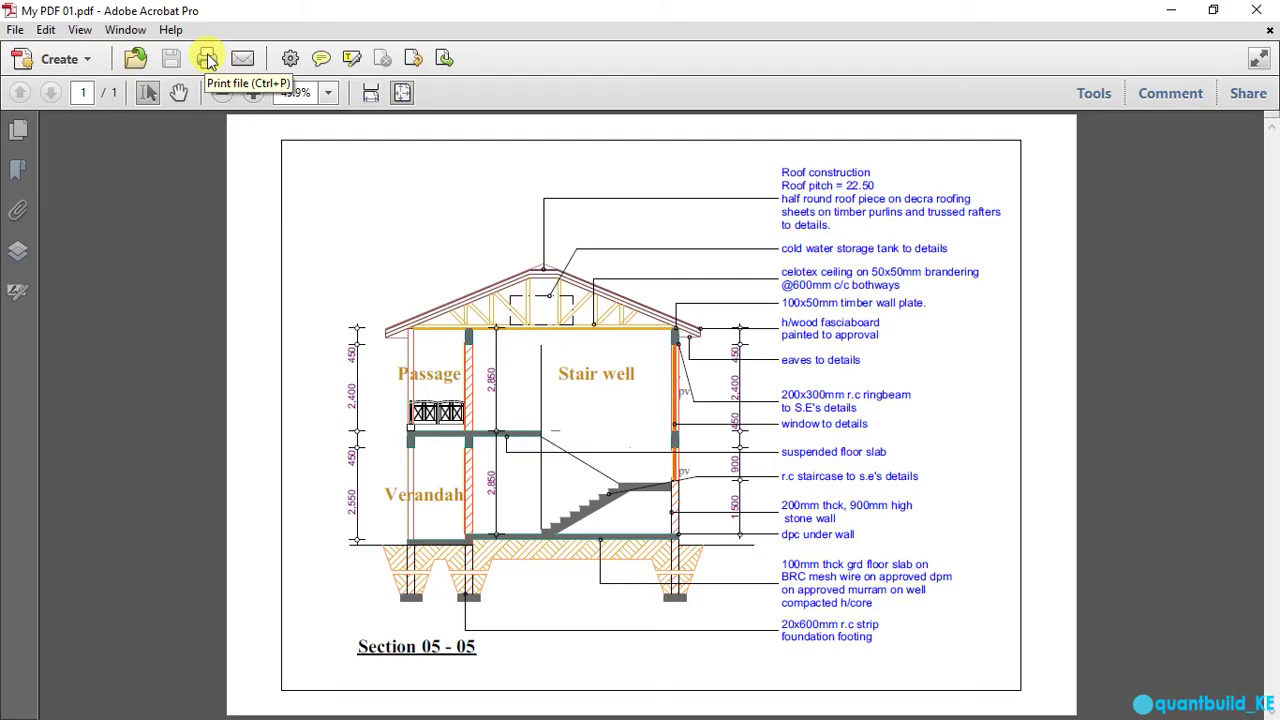
Step: Print My PDF 01.pdf on the EPSON L210 Series printer
key("ctrl+p")
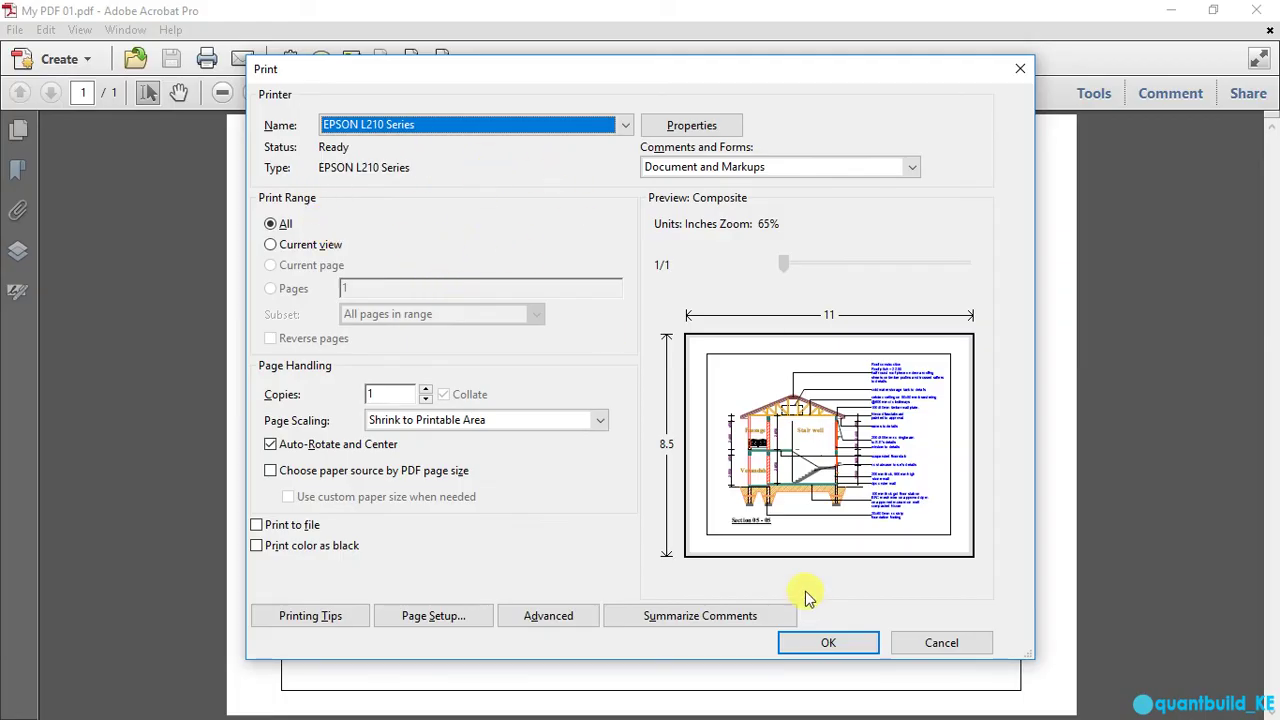
left_click(848, 653)
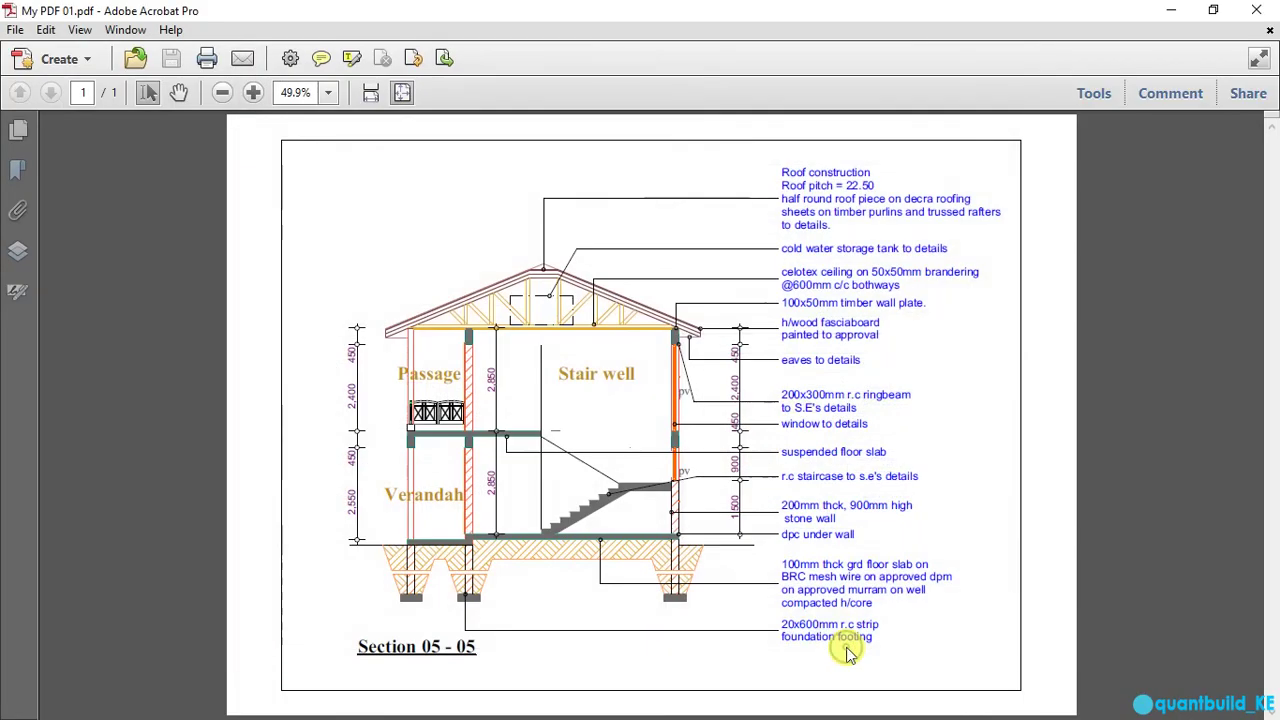